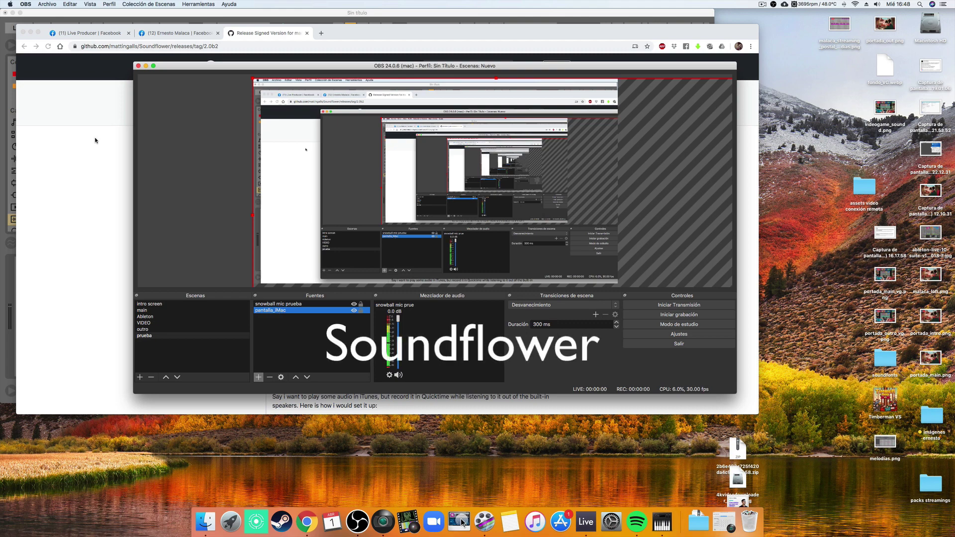
# - Switch to the browser and review the Soundflower 2.0b2 release page, including its installation notes, setup example and download files
pyautogui.click(257, 35)
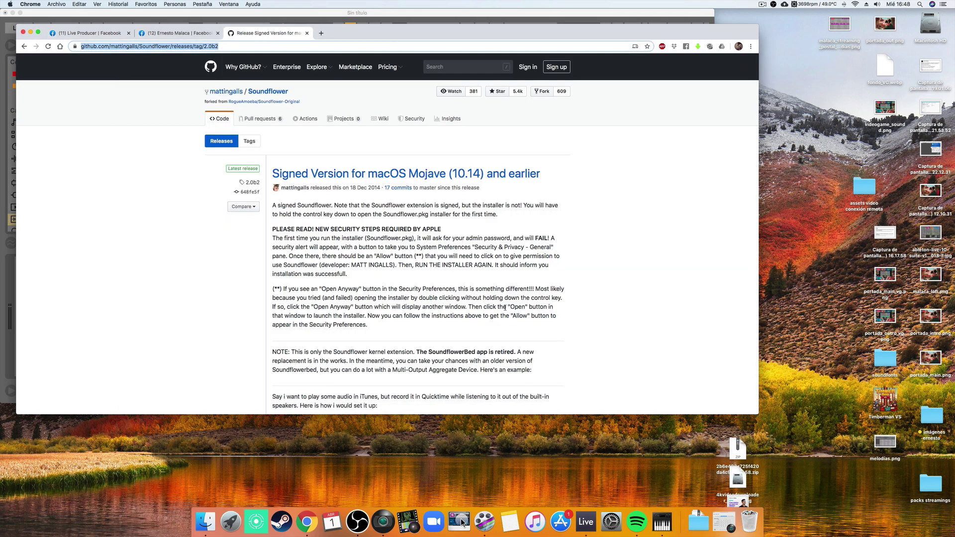
pyautogui.scroll(-6, 571, 315)
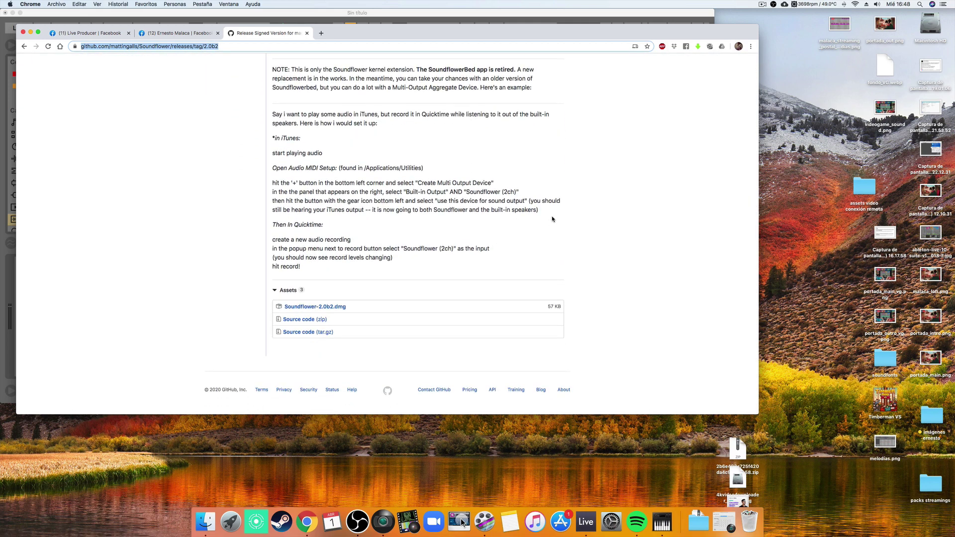
pyautogui.scroll(6, 552, 219)
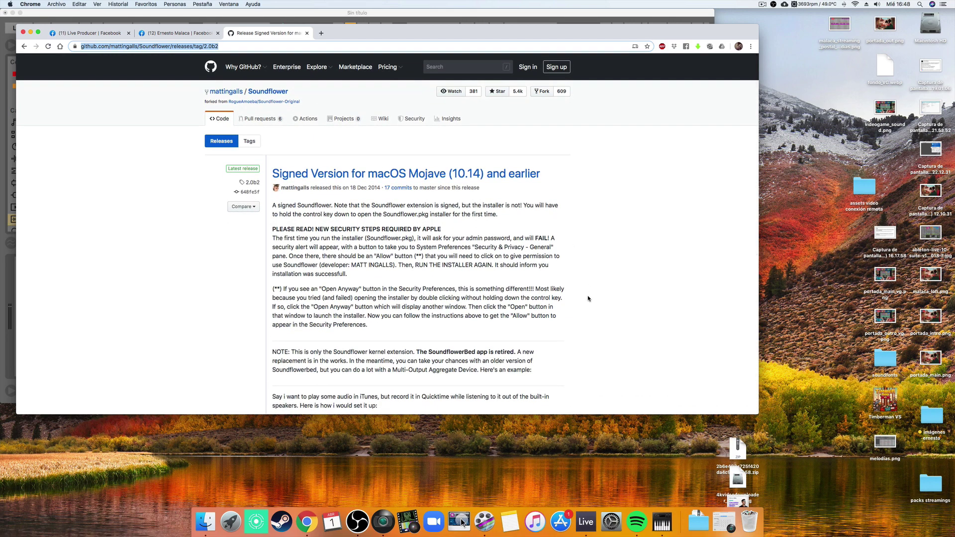
pyautogui.scroll(-6, 589, 299)
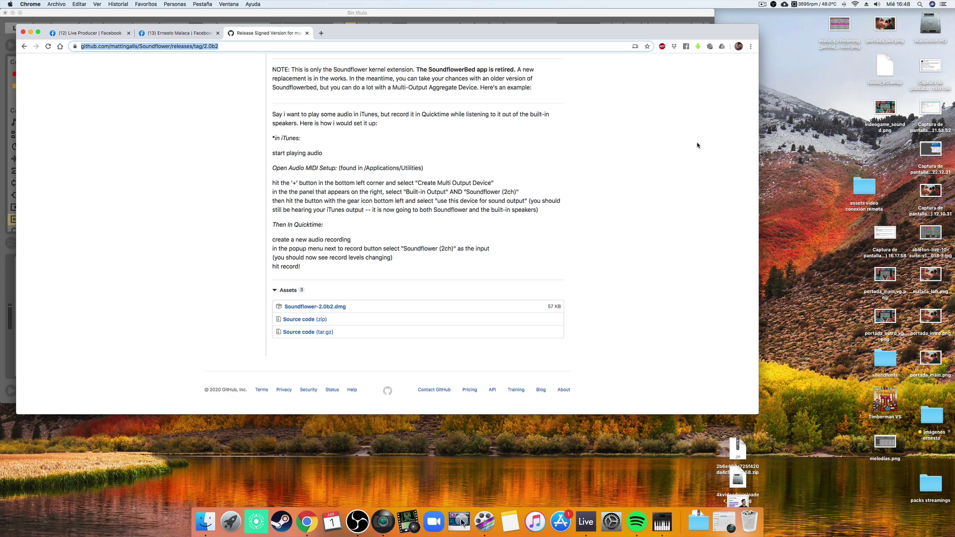
# - Find and open the Audio MIDI Setup application (Configuración de Audio MIDI)
pyautogui.press('super+space')
pyautogui.write('au')
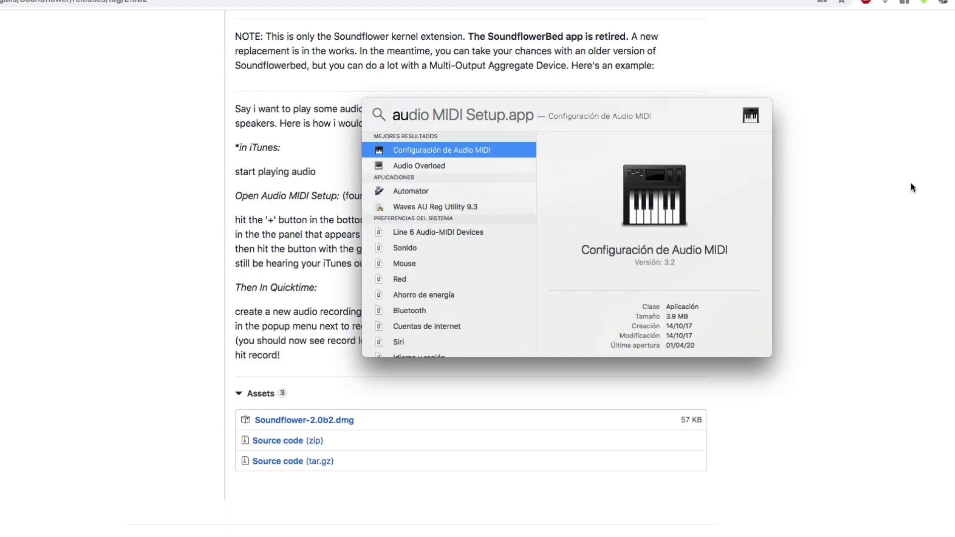
pyautogui.click(447, 155)
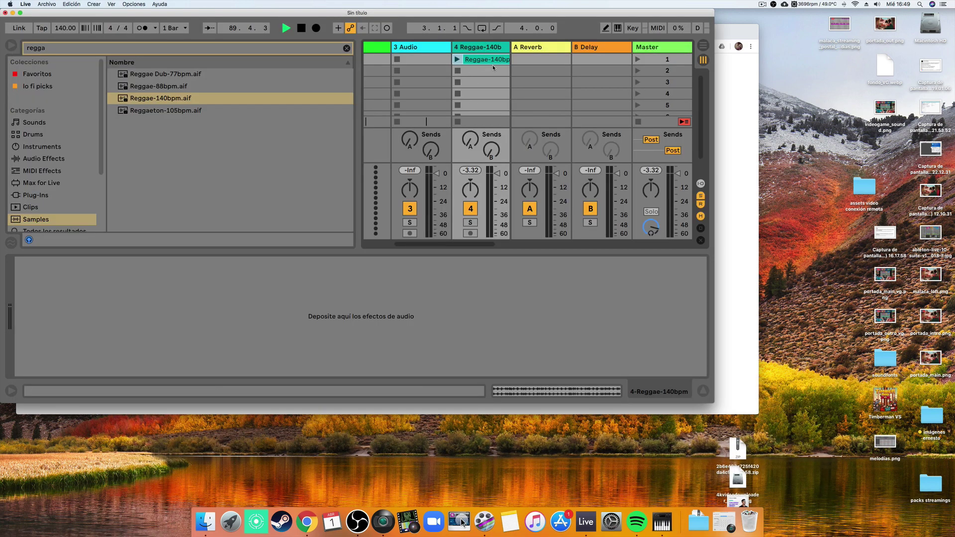
# - Play the Reggae-140bpm clip on track 4 in Ableton Live and switch back to OBS
pyautogui.hscroll(2, 462, 62)
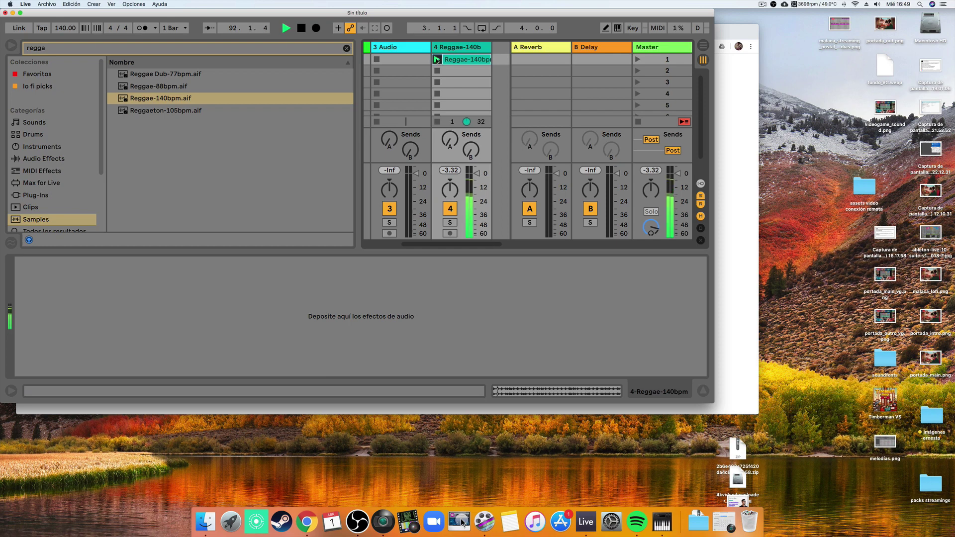
pyautogui.press('super+Tab')
pyautogui.press('super+Tab')
pyautogui.press('super+Tab')
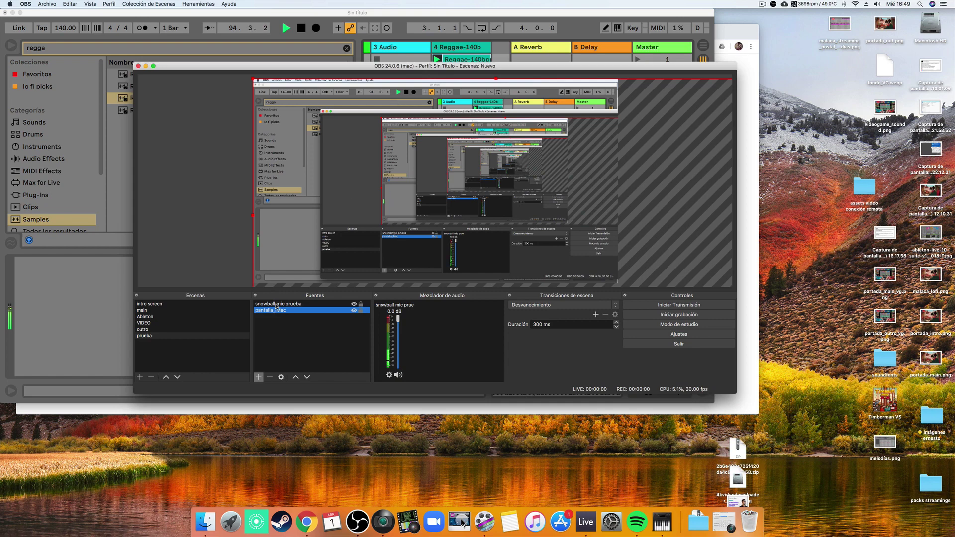
# - Add an audio input capture source named audio_sistema to the prueba scene, using Soundflower (2ch) as its device
pyautogui.click(259, 378)
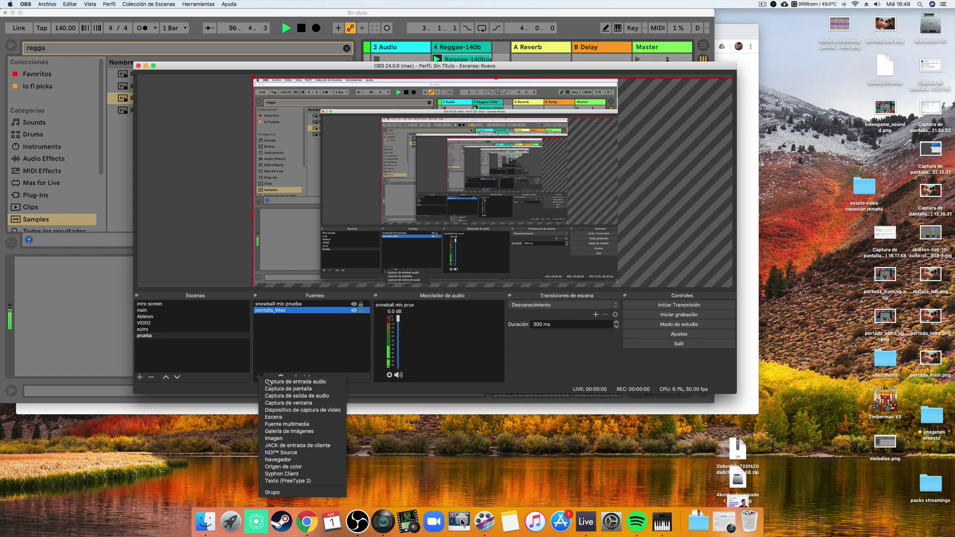
pyautogui.click(274, 382)
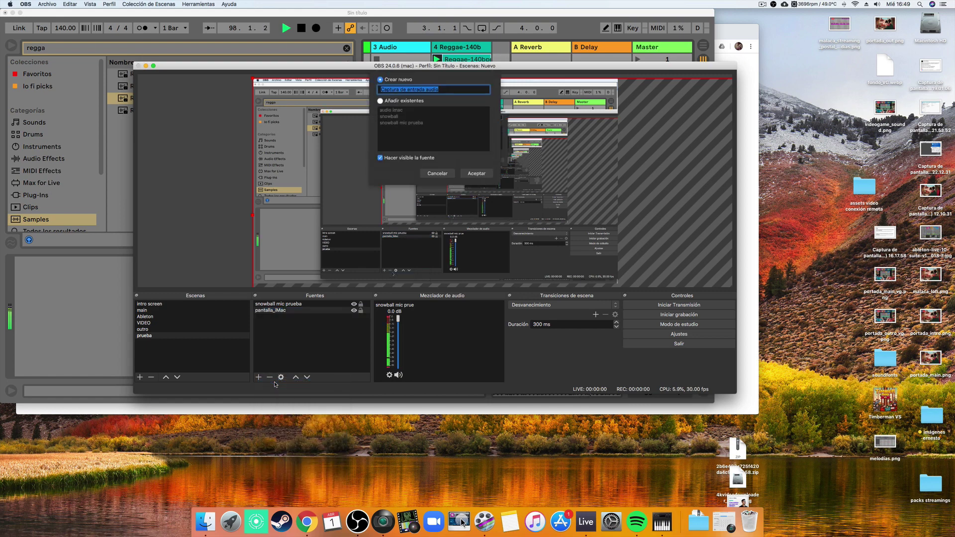
pyautogui.write('audio_sistema')
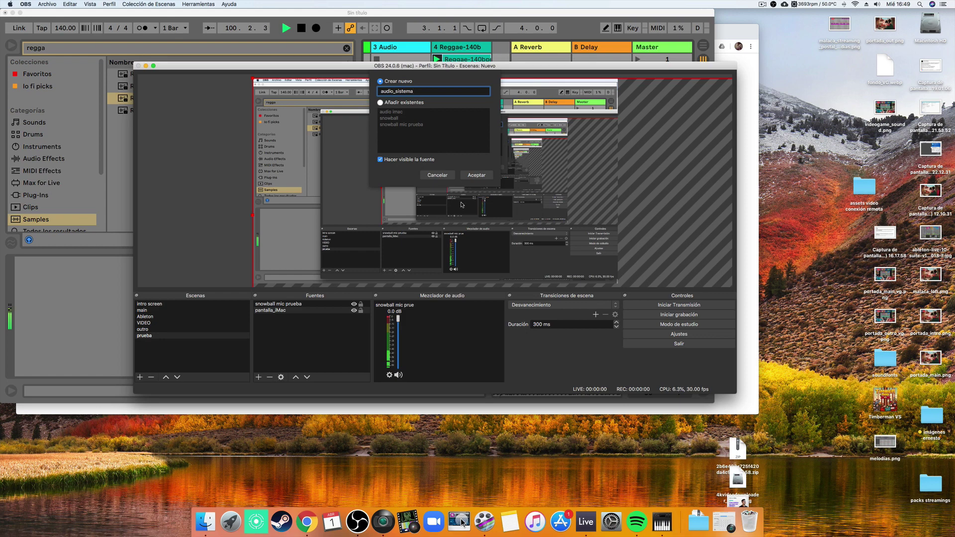
pyautogui.click(465, 178)
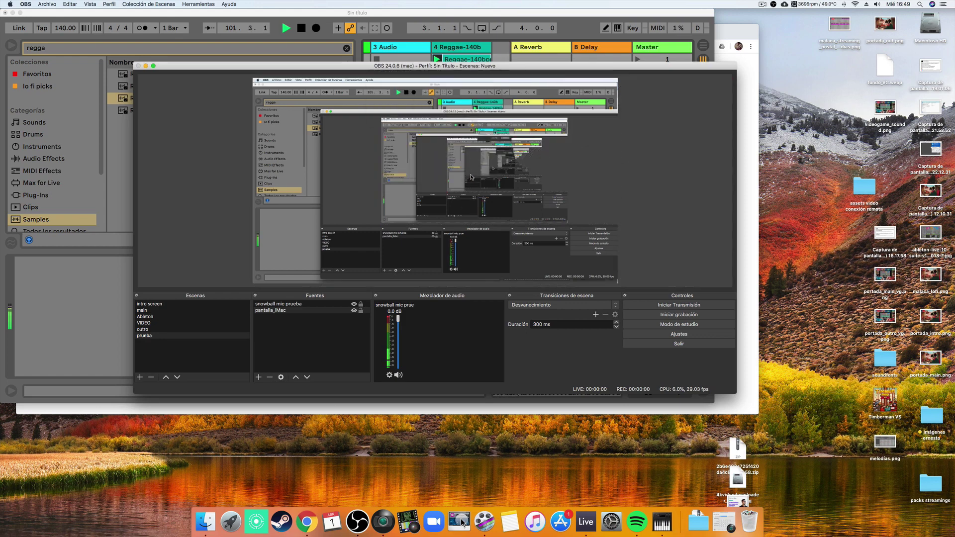
pyautogui.click(419, 134)
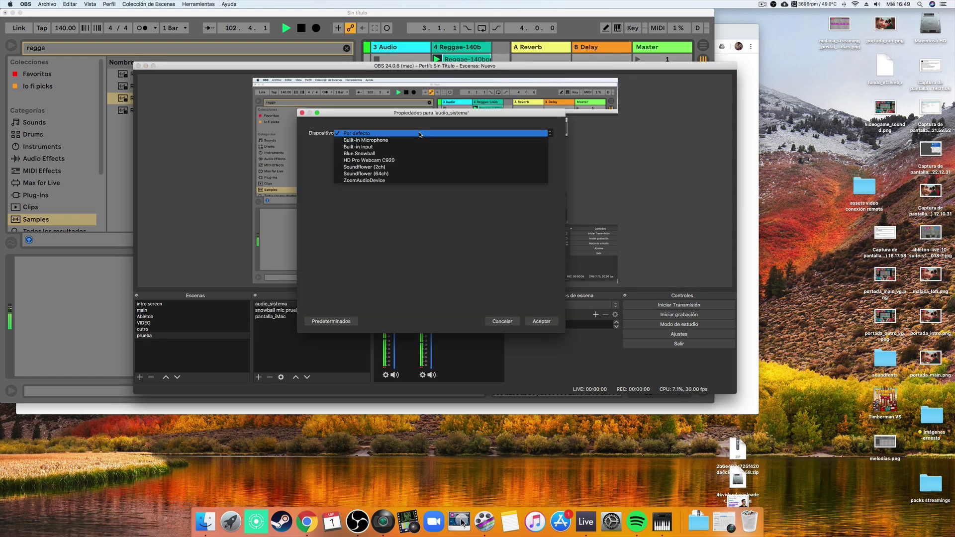
pyautogui.click(423, 166)
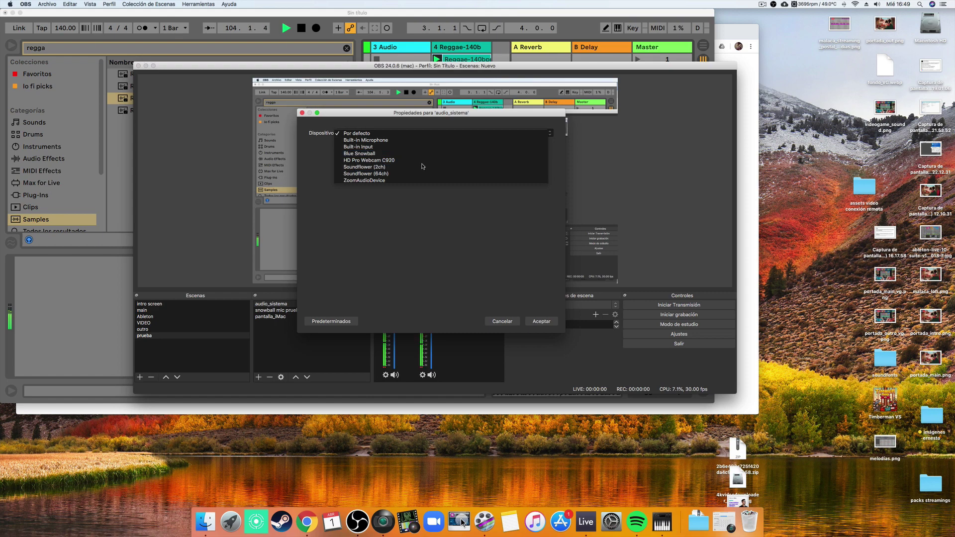
pyautogui.click(538, 321)
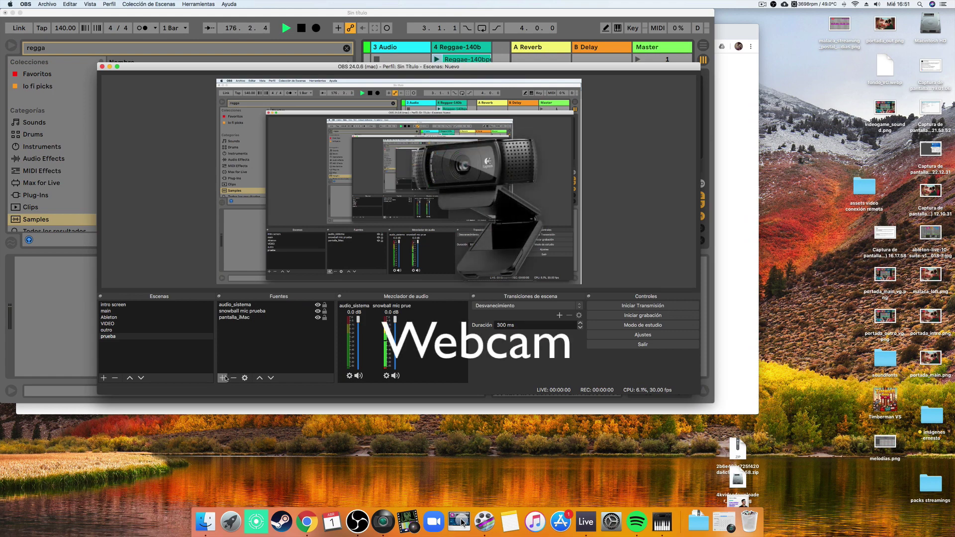
# - Add a video capture device source named camara imac, using Cámara FaceTime HD (integrada) as its device
pyautogui.click(223, 378)
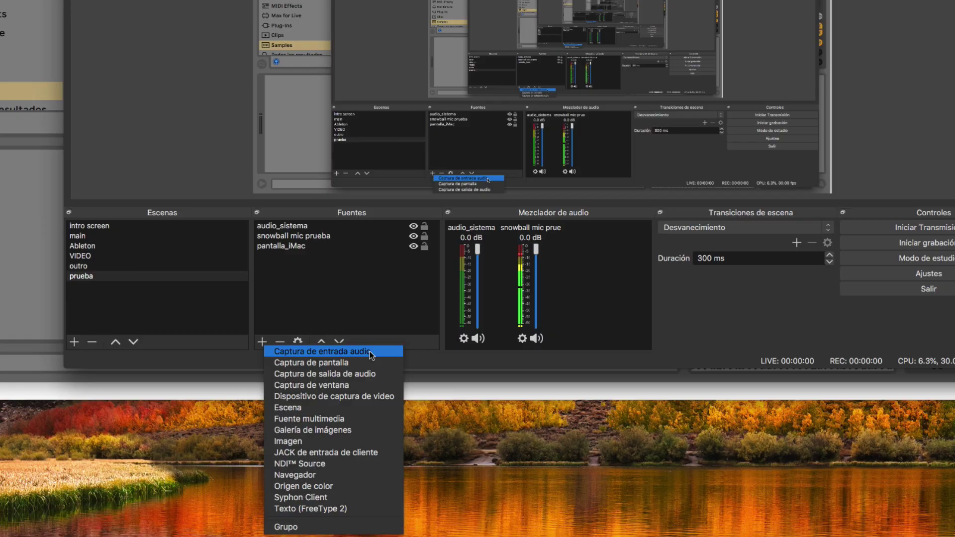
pyautogui.click(383, 396)
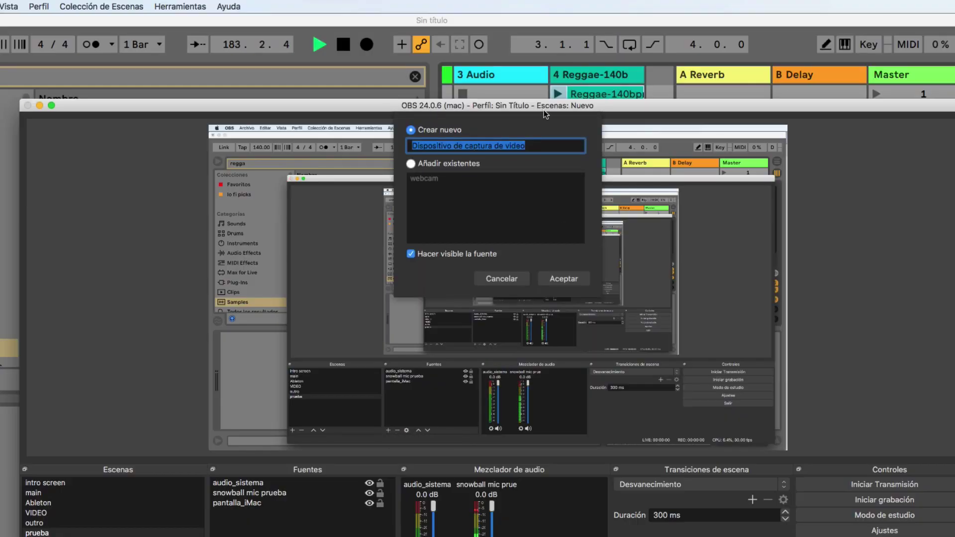
pyautogui.write('camara imac')
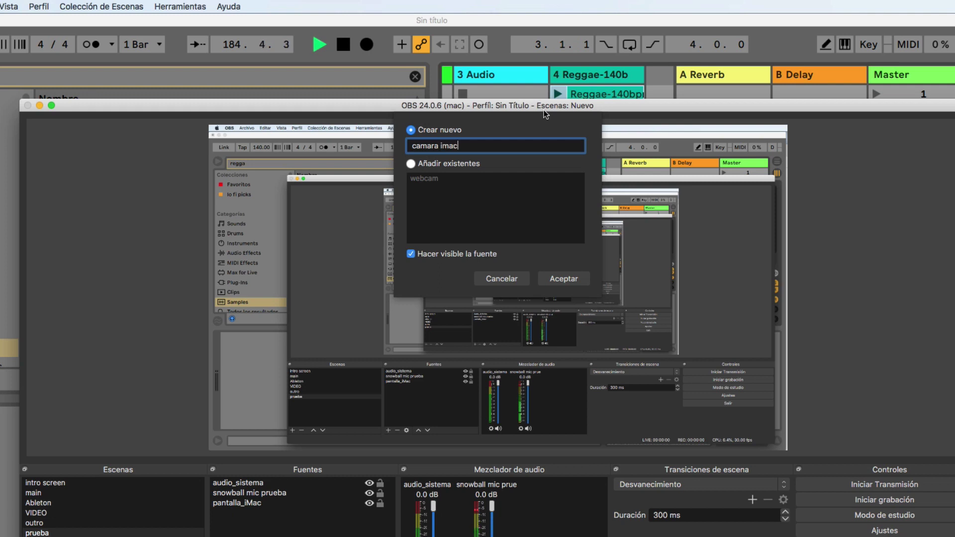
pyautogui.press('Return')
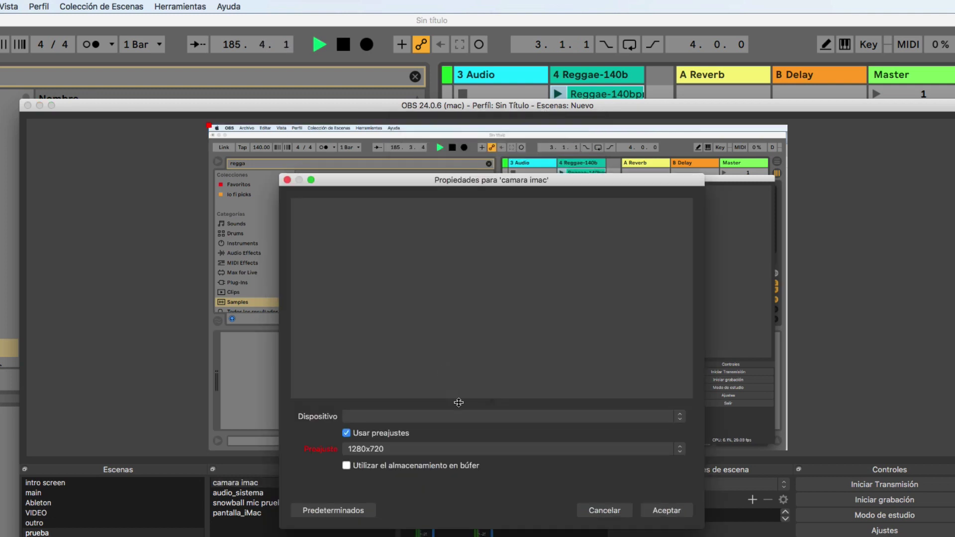
pyautogui.click(668, 420)
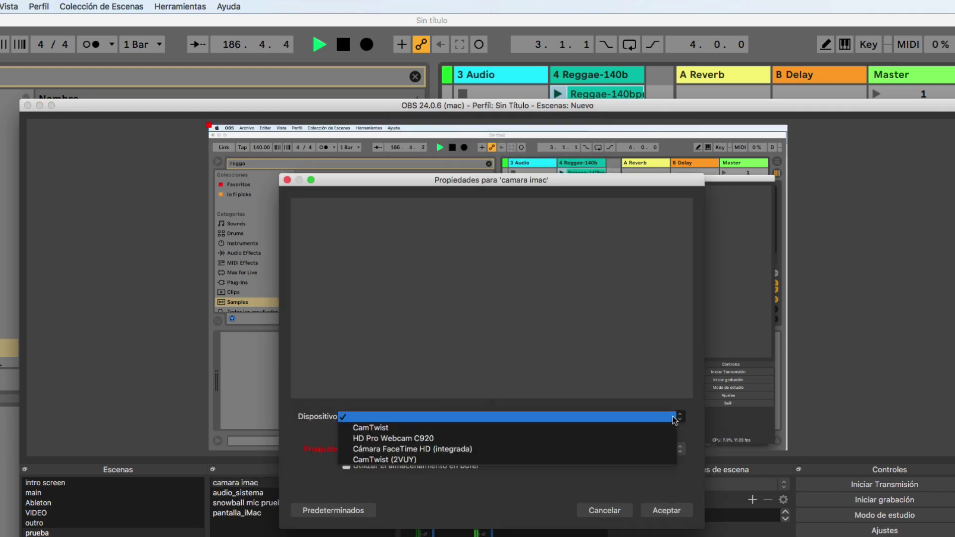
pyautogui.click(391, 450)
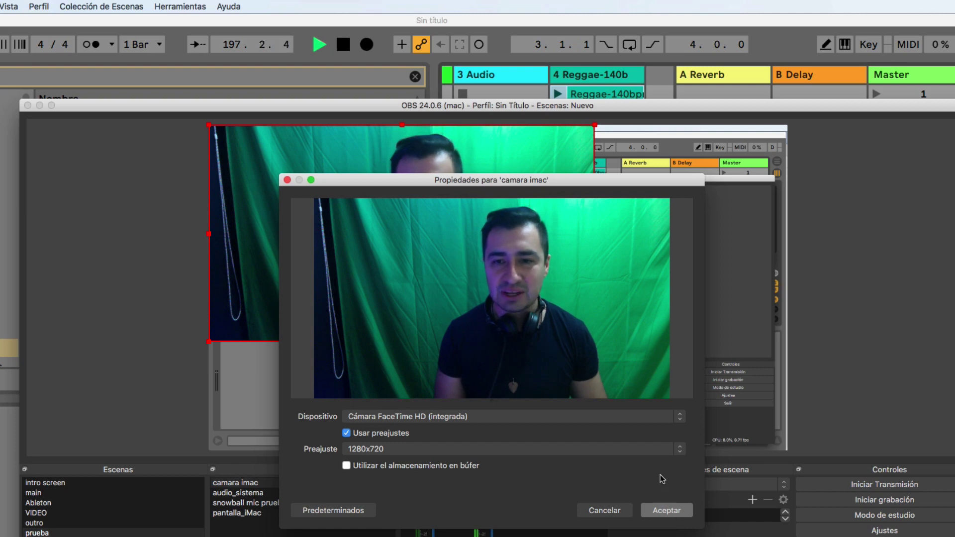
# - Set the camara imac preset to 640x480 and accept the source properties
pyautogui.click(681, 450)
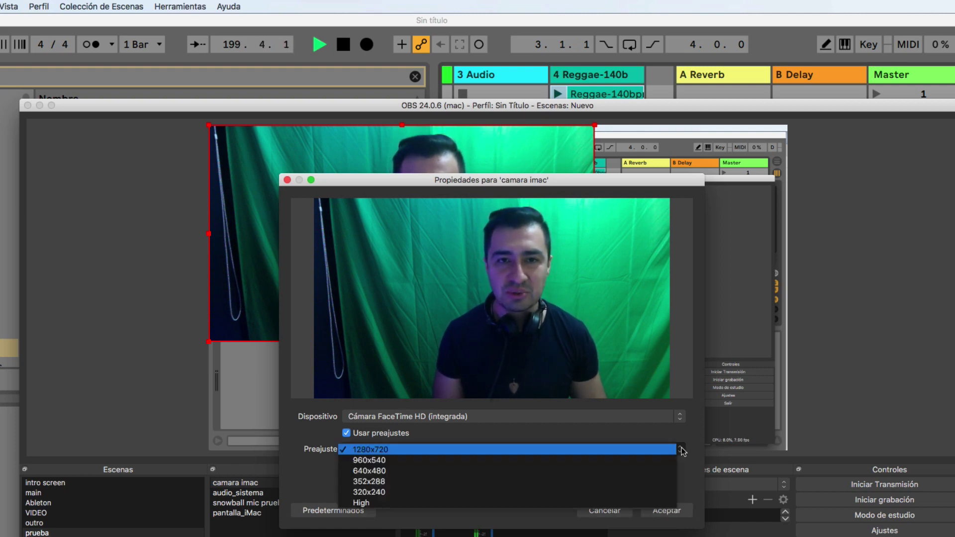
pyautogui.click(467, 471)
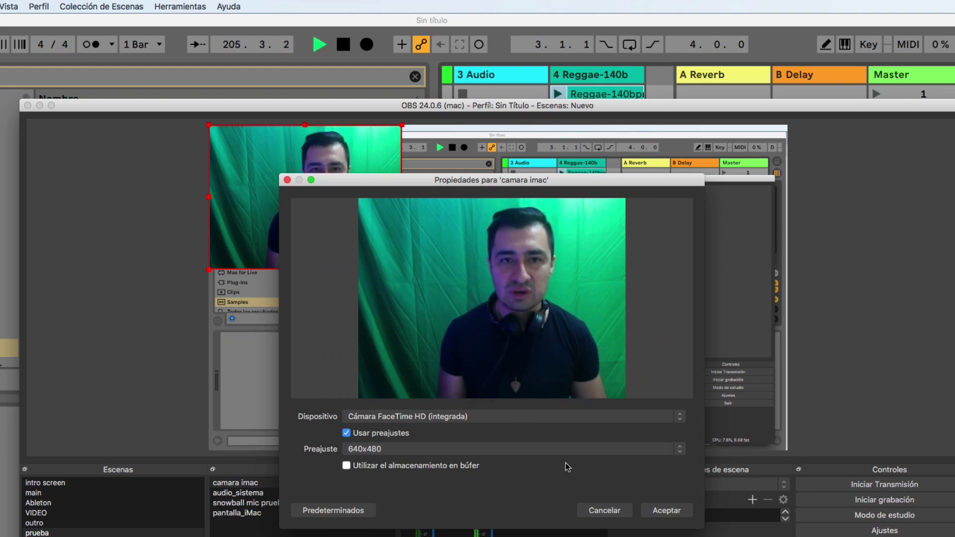
pyautogui.click(667, 511)
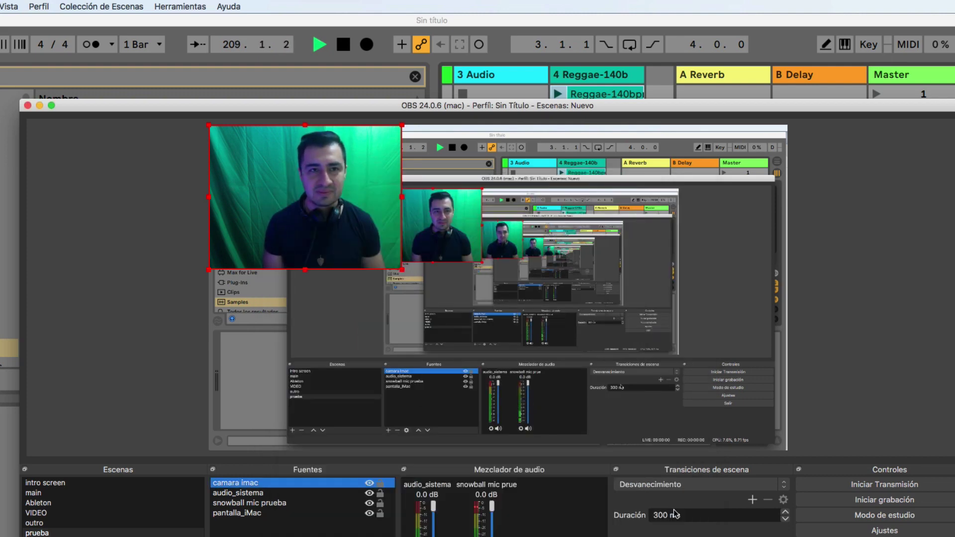
# - Move the camera image to the lower-right corner of the screen capture and scale it down to a small inset
pyautogui.moveTo(334, 197); pyautogui.dragTo(716, 374)
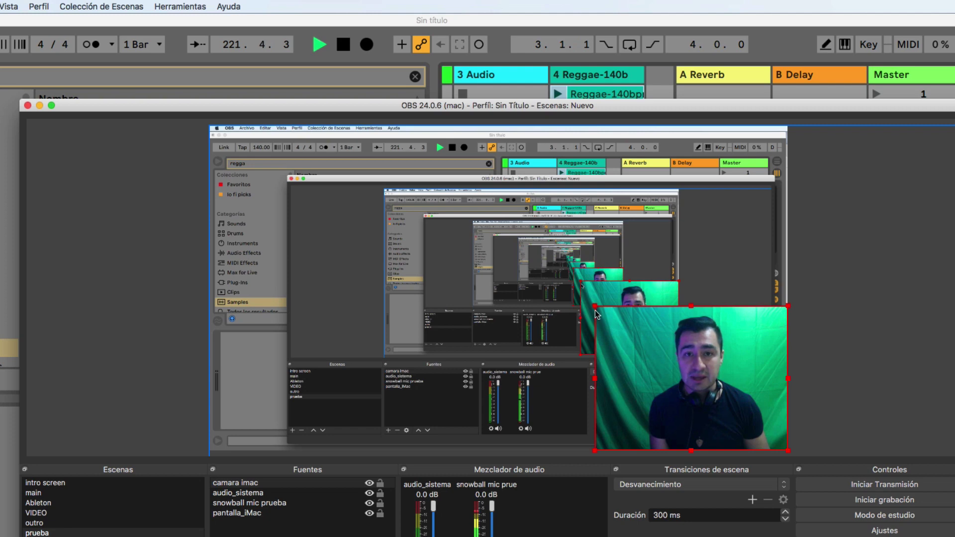
pyautogui.moveTo(595, 306); pyautogui.dragTo(665, 378)
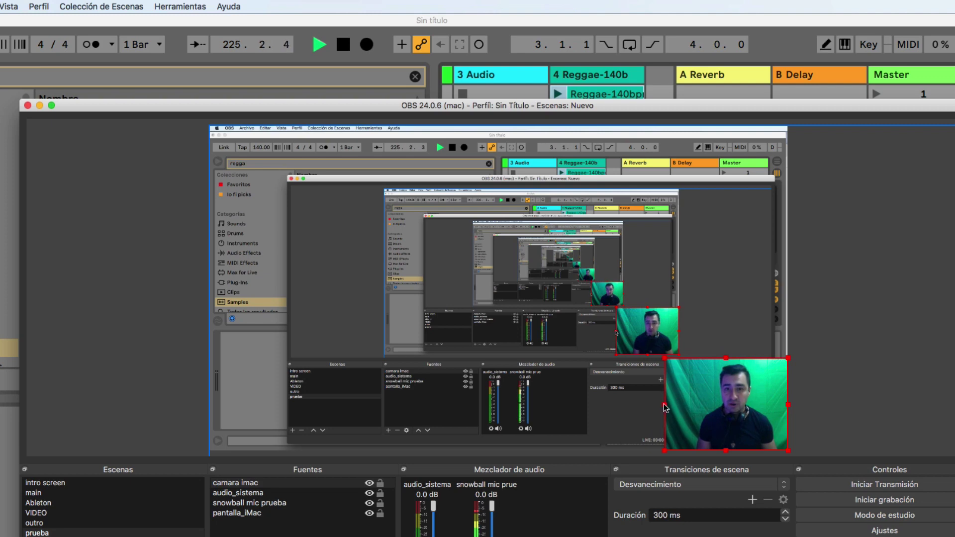
# - Crop the camera inset's left, right and bottom edges tightly around the presenter and keep it in the lower-right corner
pyautogui.moveTo(665, 408); pyautogui.dragTo(695, 414)
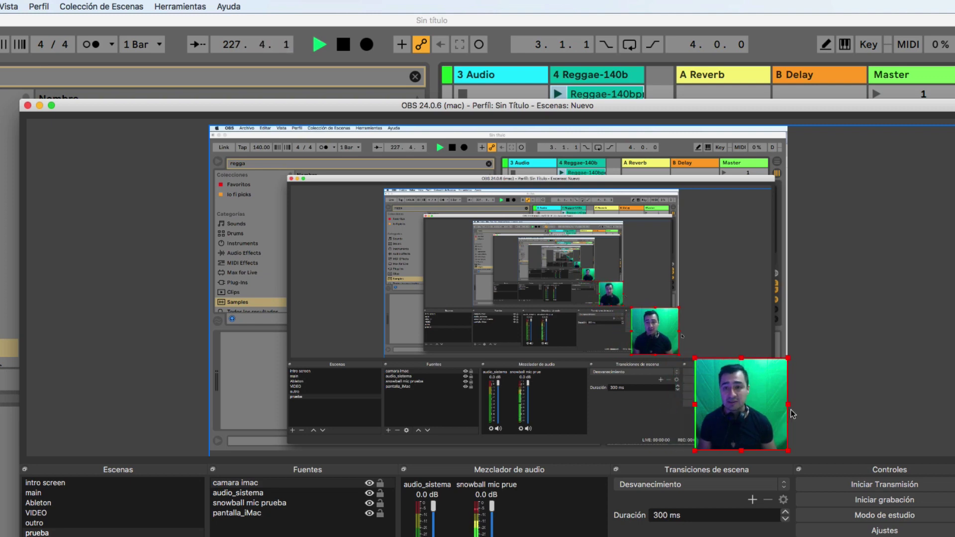
pyautogui.moveTo(789, 409); pyautogui.dragTo(778, 407)
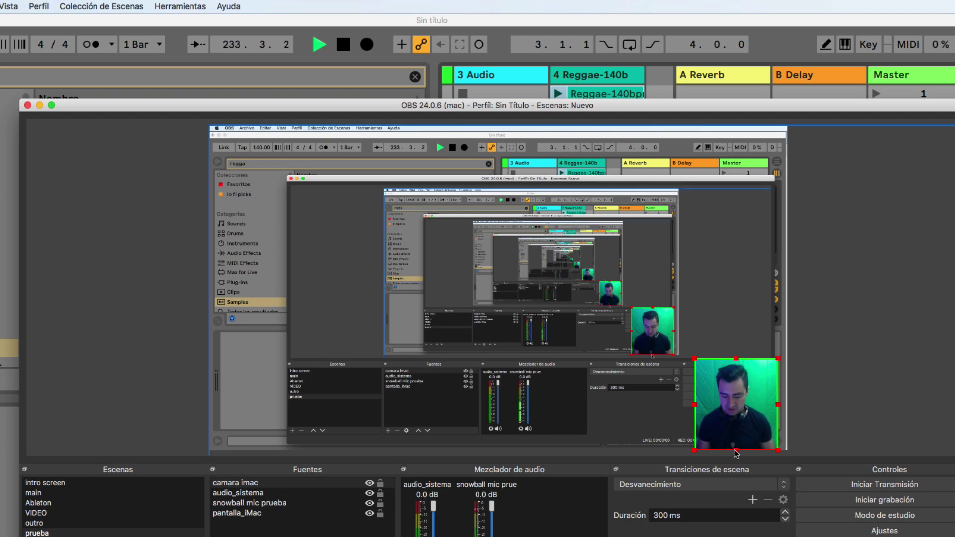
pyautogui.moveTo(735, 452); pyautogui.dragTo(730, 436)
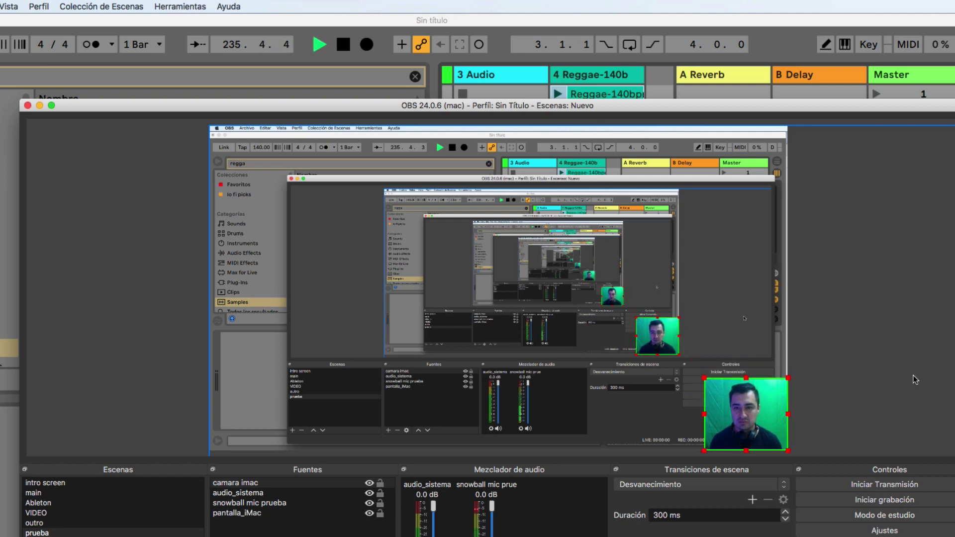
pyautogui.click(620, 440)
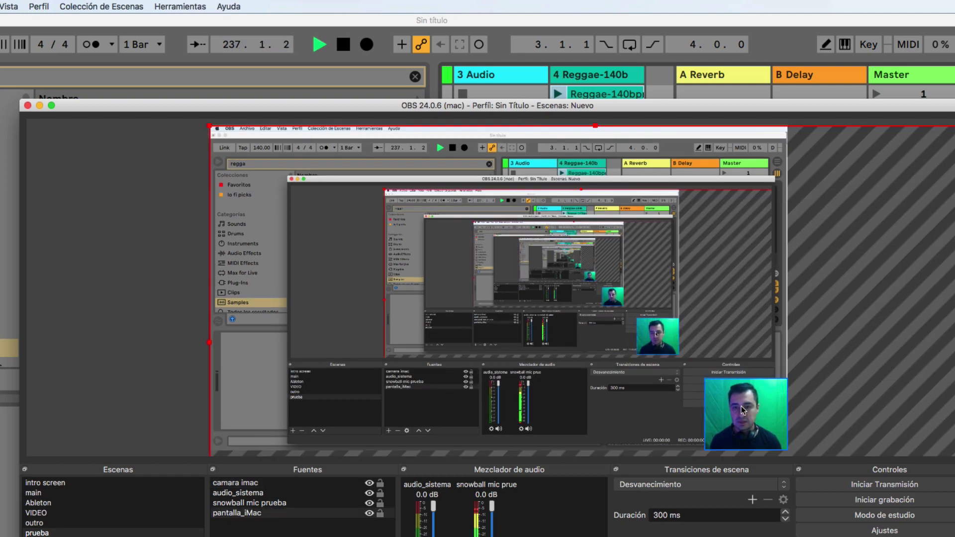
# - Add a chroma key (Fondro croma) effect filter named rrr to the camara imac source
pyautogui.click(229, 485)
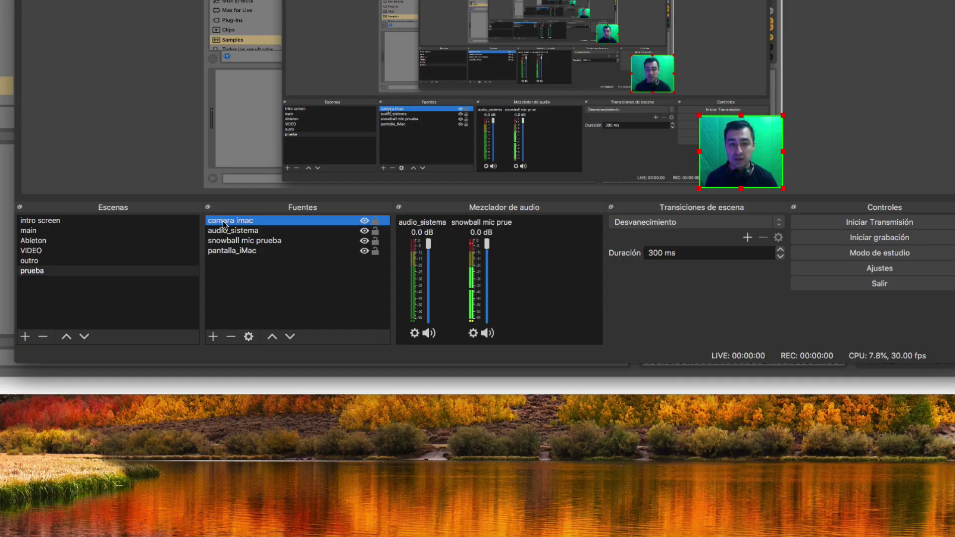
pyautogui.rightClick(229, 485)
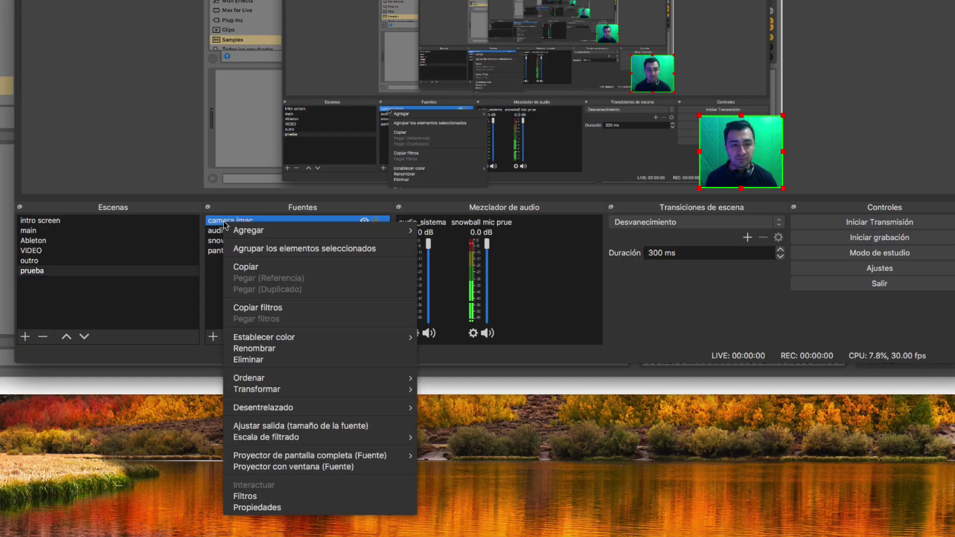
pyautogui.click(265, 493)
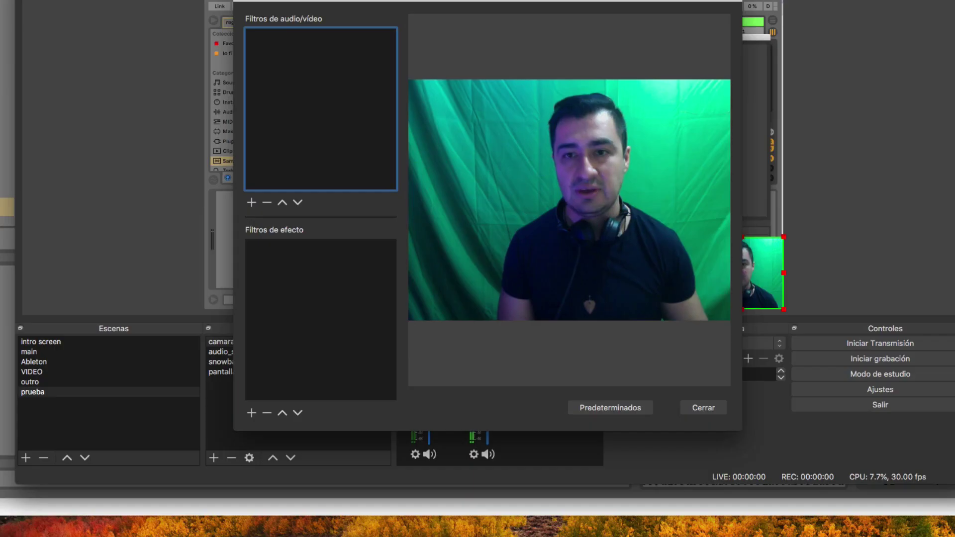
pyautogui.click(264, 296)
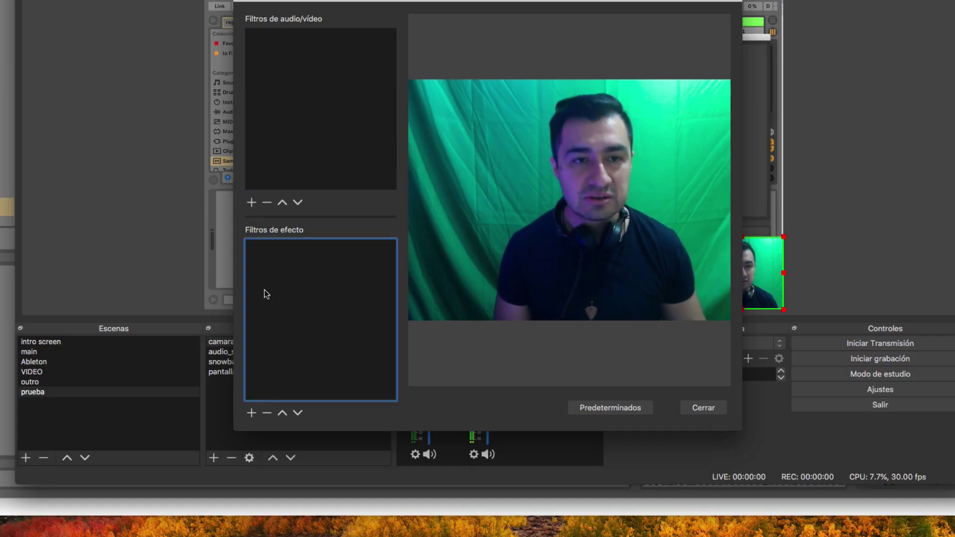
pyautogui.click(255, 414)
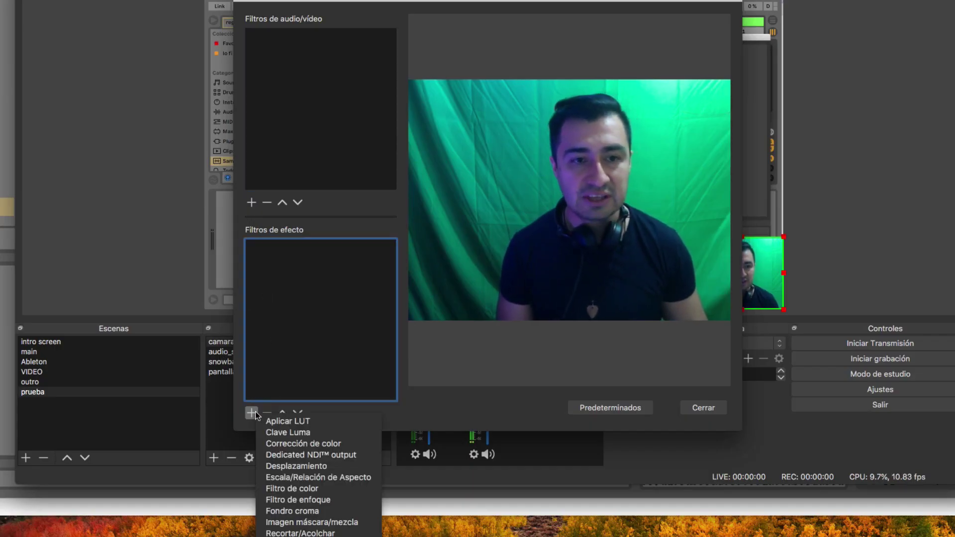
pyautogui.click(317, 512)
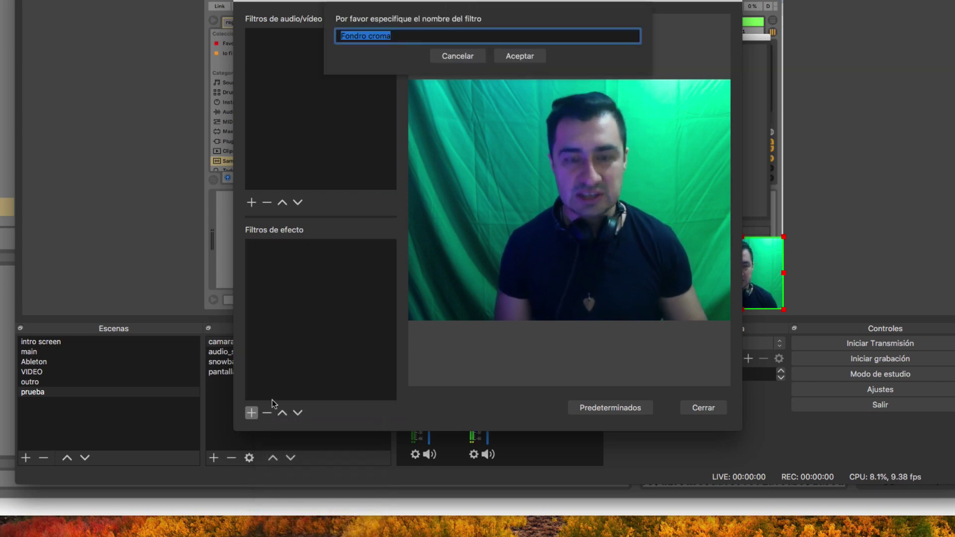
pyautogui.write('rrr')
pyautogui.press('Return')
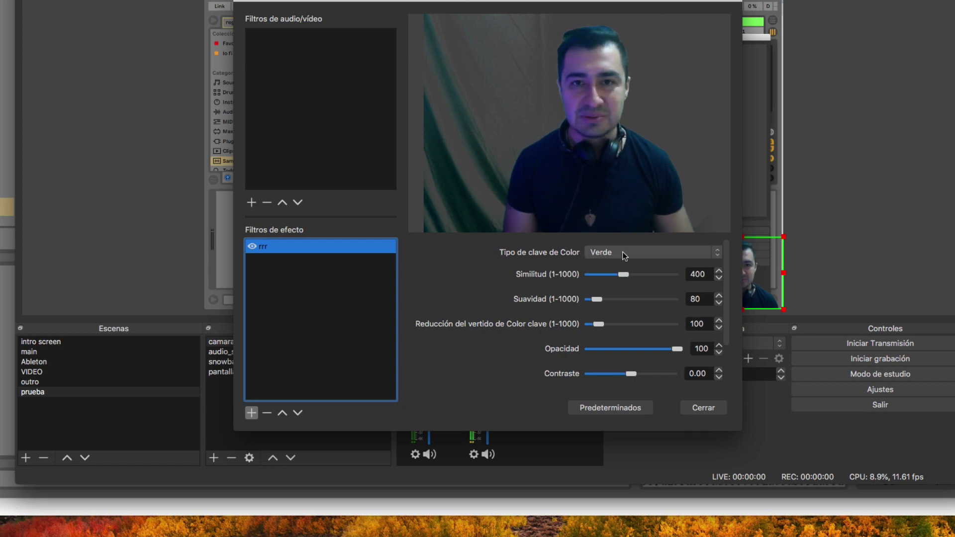
# - Set the chroma key's similarity to 418, closing the filters, and switch to the main scene
pyautogui.moveTo(621, 277); pyautogui.dragTo(624, 276)
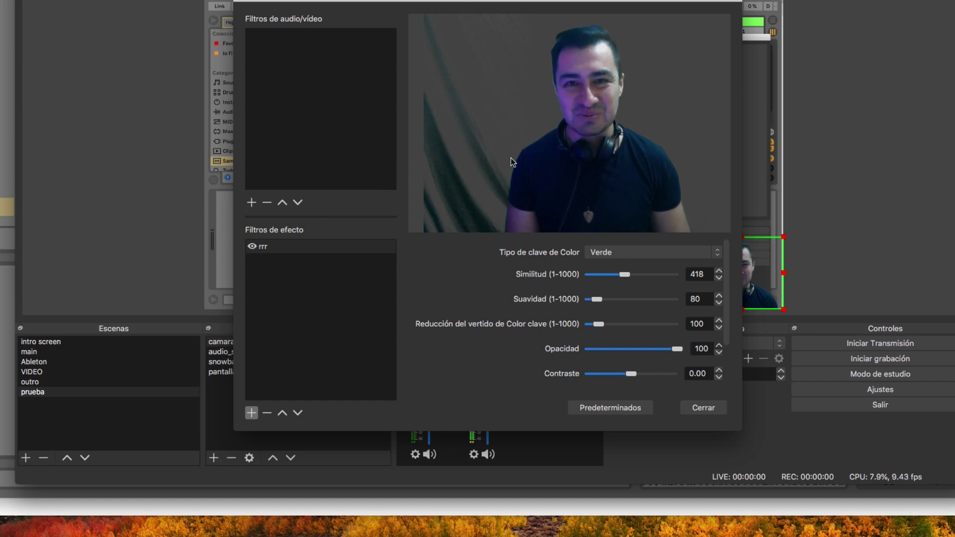
pyautogui.click(699, 409)
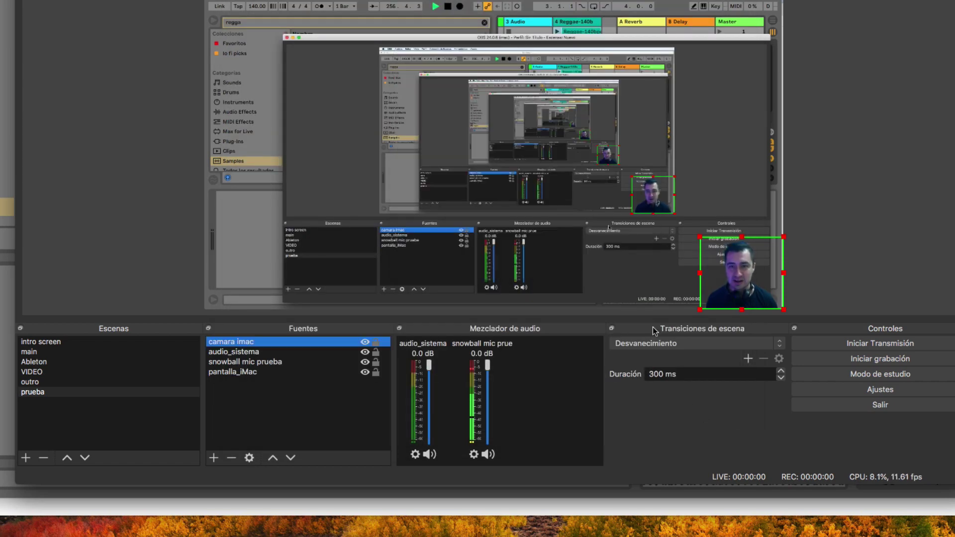
pyautogui.click(649, 273)
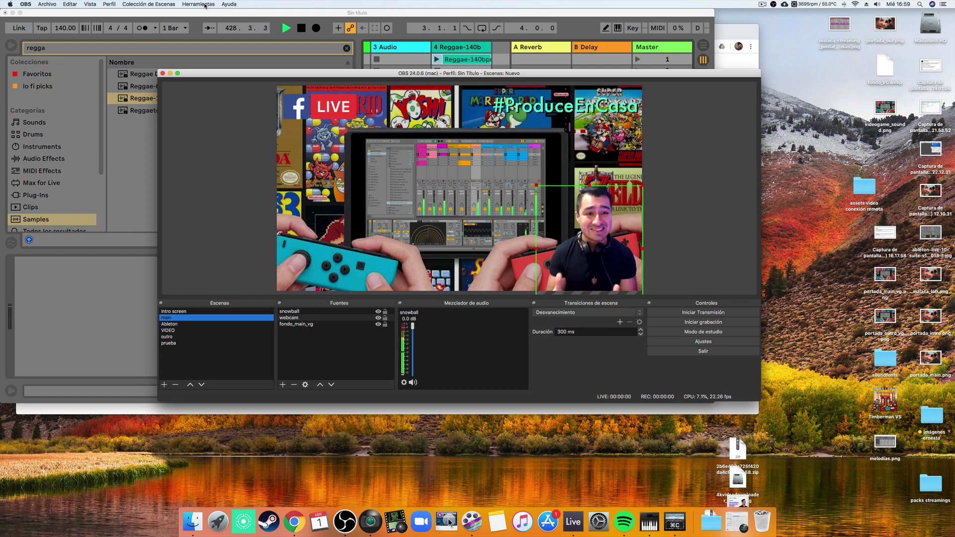
# - Start the auto-configuration wizard and proceed with optimizing for streaming, with recording as secondary
pyautogui.click(201, 4)
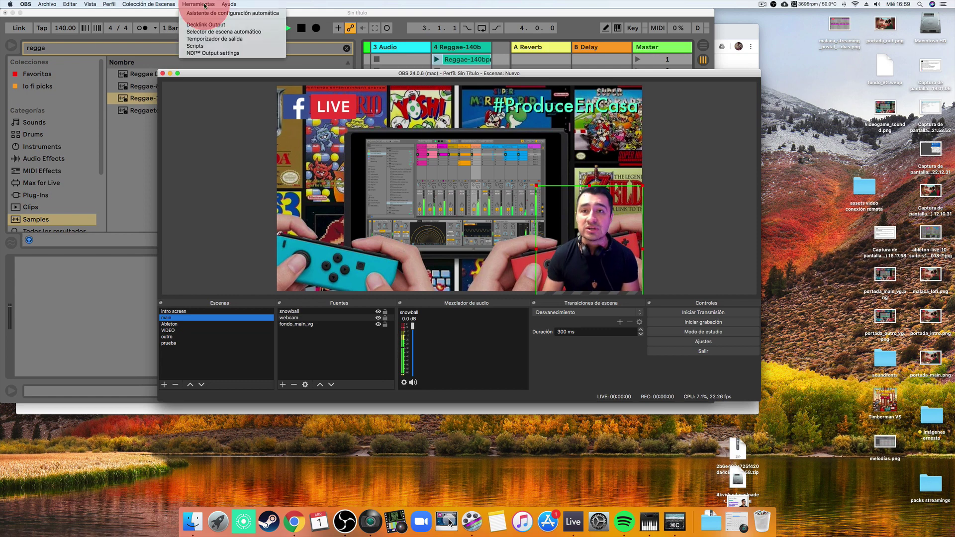
pyautogui.click(232, 14)
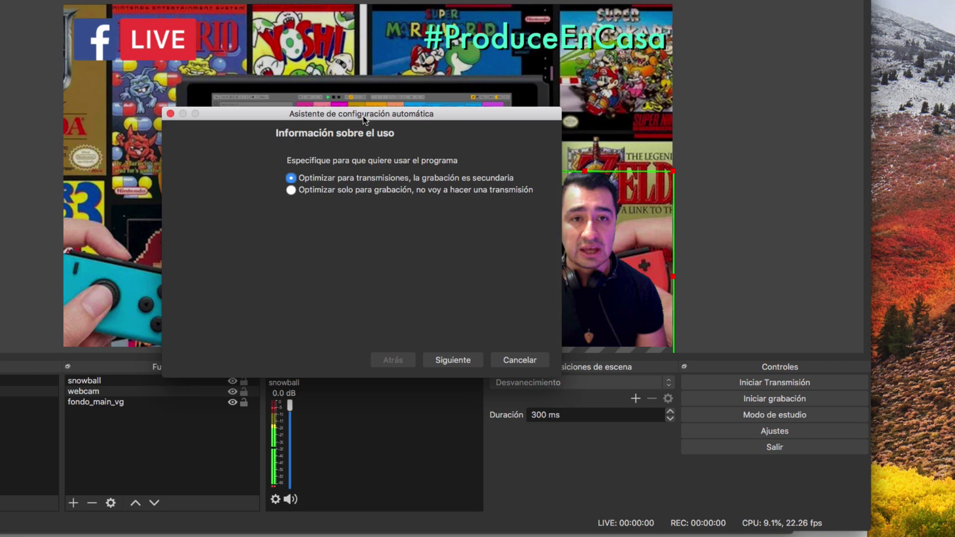
pyautogui.click(457, 154)
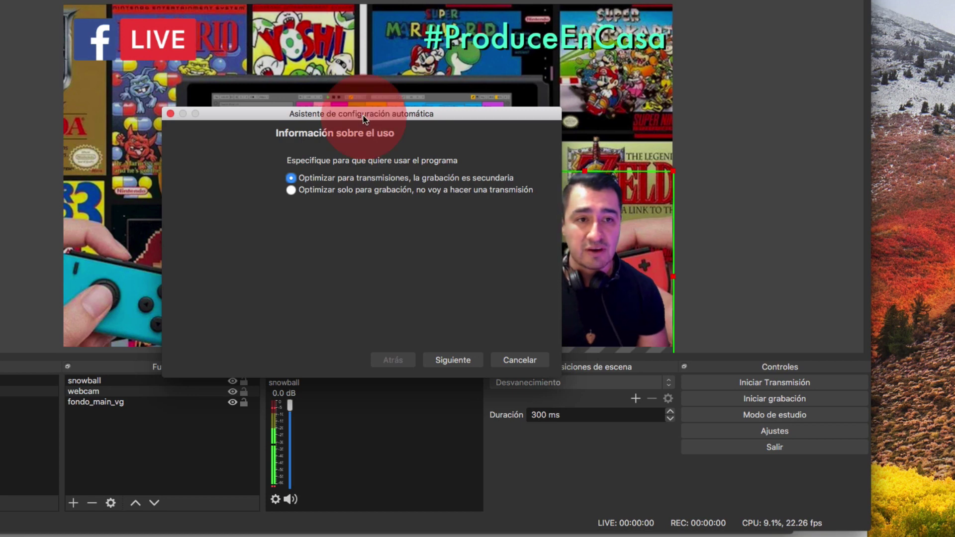
pyautogui.moveTo(363, 115); pyautogui.dragTo(510, 105)
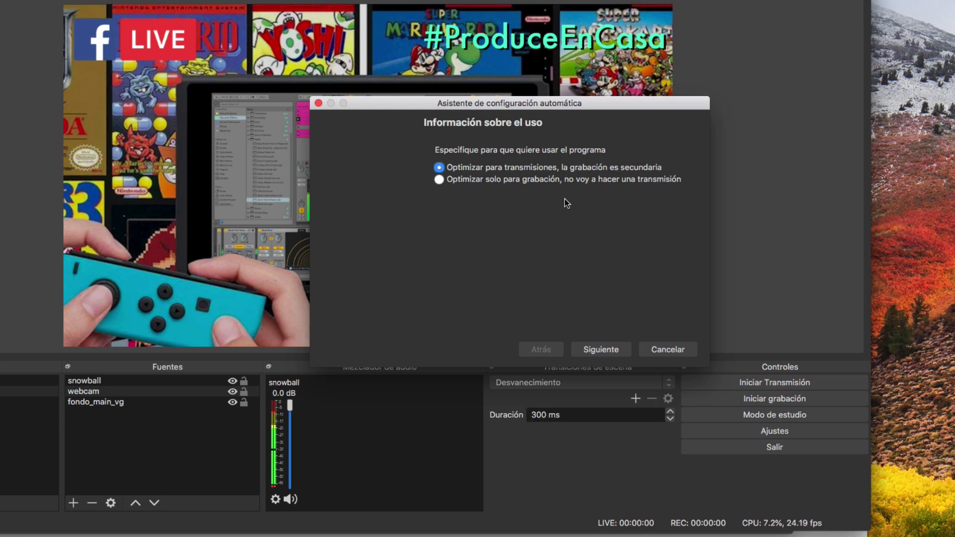
pyautogui.click(596, 348)
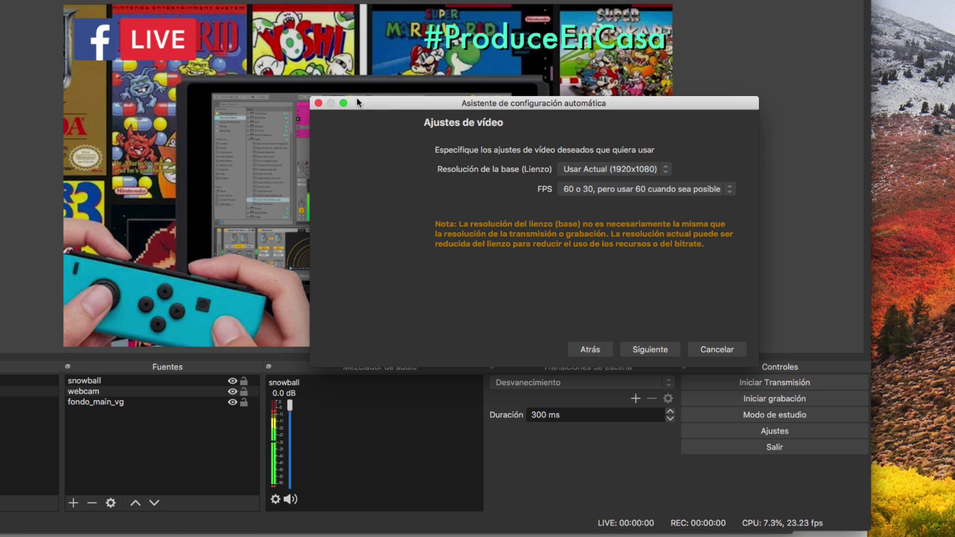
# - Set the wizard's frame rate to 30 FPS, keep the current 1920x1080 base resolution and continue
pyautogui.click(649, 190)
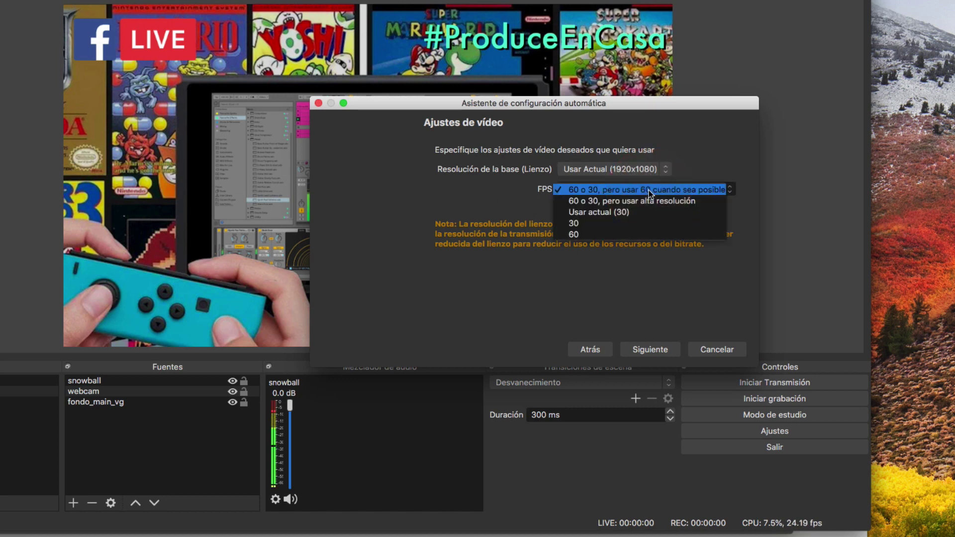
pyautogui.click(631, 227)
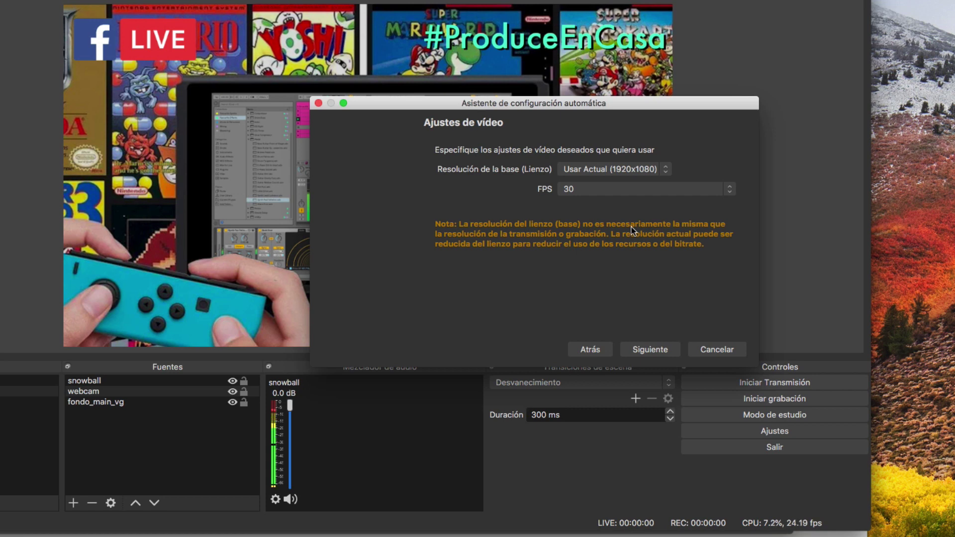
pyautogui.click(646, 350)
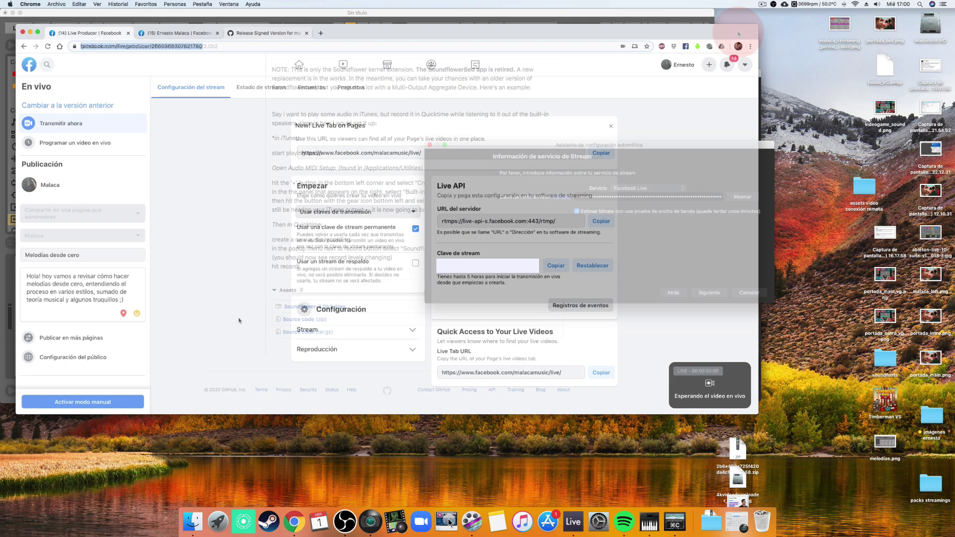
# - Review the video title, stream key settings and live preview on the Facebook Live Producer page in Chrome, returning to OBS
pyautogui.click(74, 254)
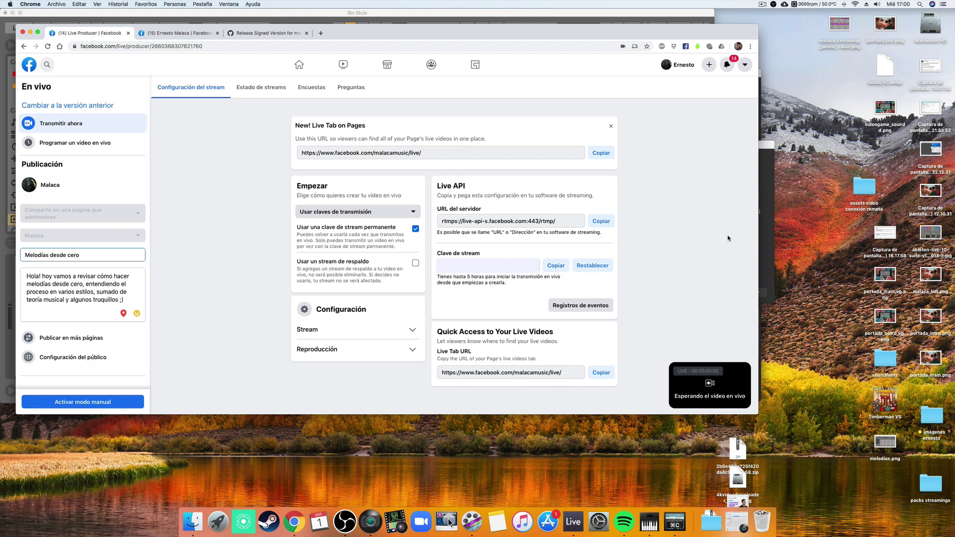
pyautogui.moveTo(677, 374)
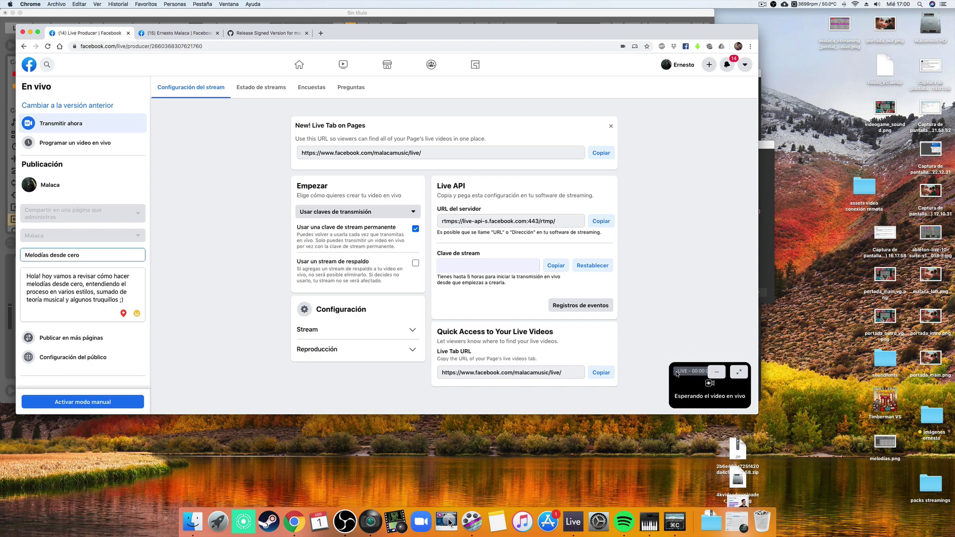
pyautogui.click(763, 145)
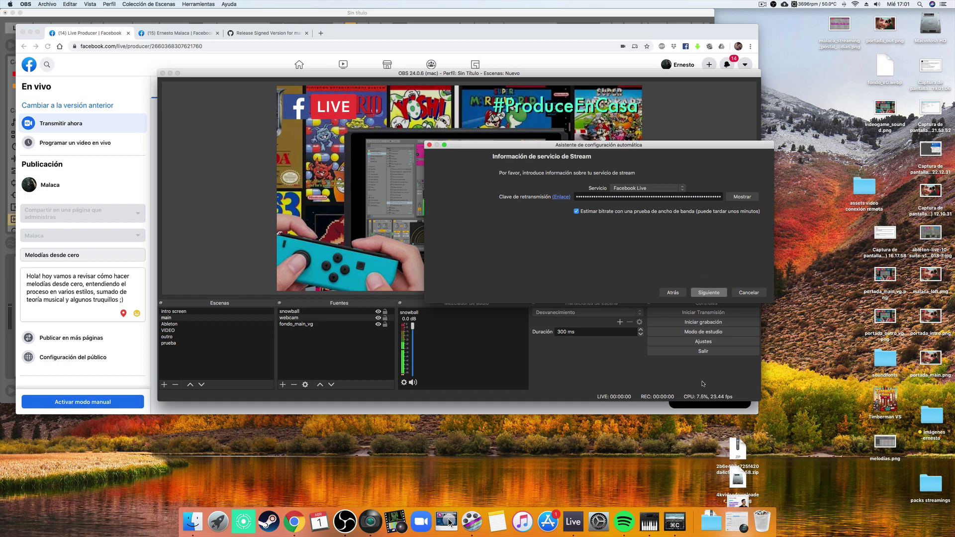
# - Run the wizard's bandwidth test for Facebook Live and cancel the wizard without applying the suggested configuration
pyautogui.moveTo(640, 73); pyautogui.dragTo(636, 12)
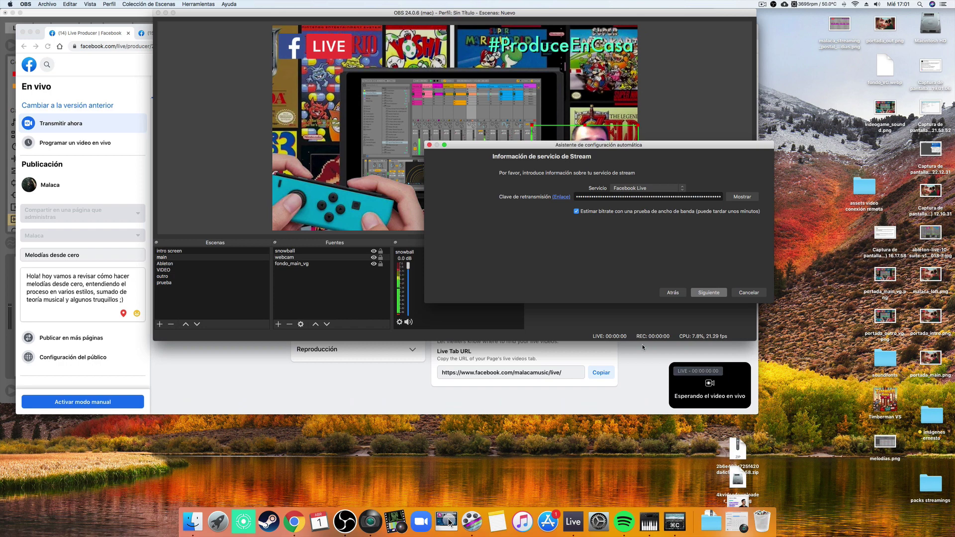
pyautogui.click(708, 292)
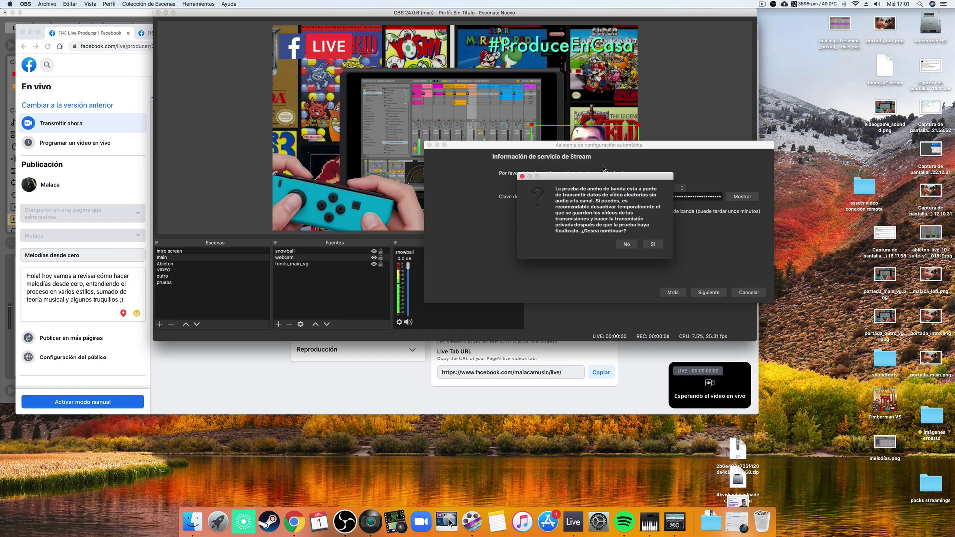
pyautogui.click(653, 244)
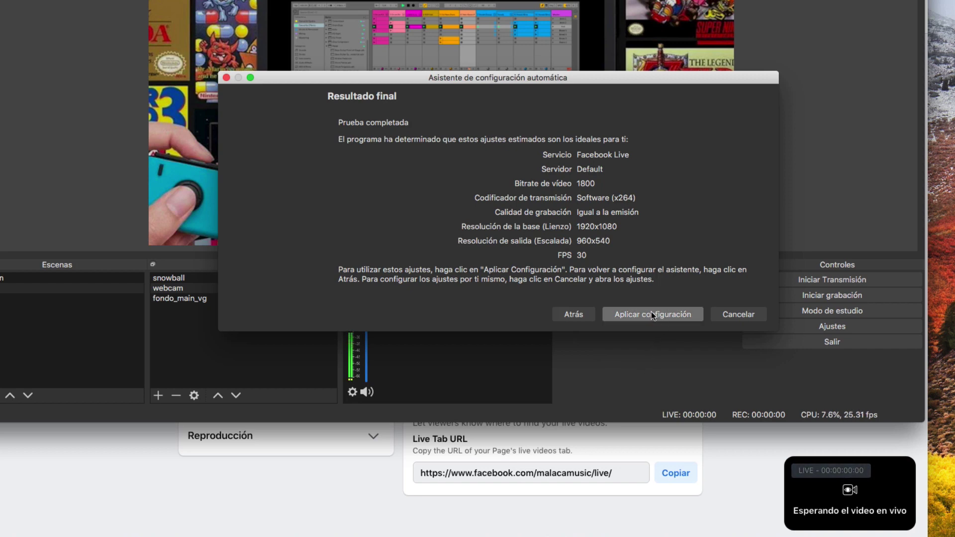
pyautogui.click(729, 313)
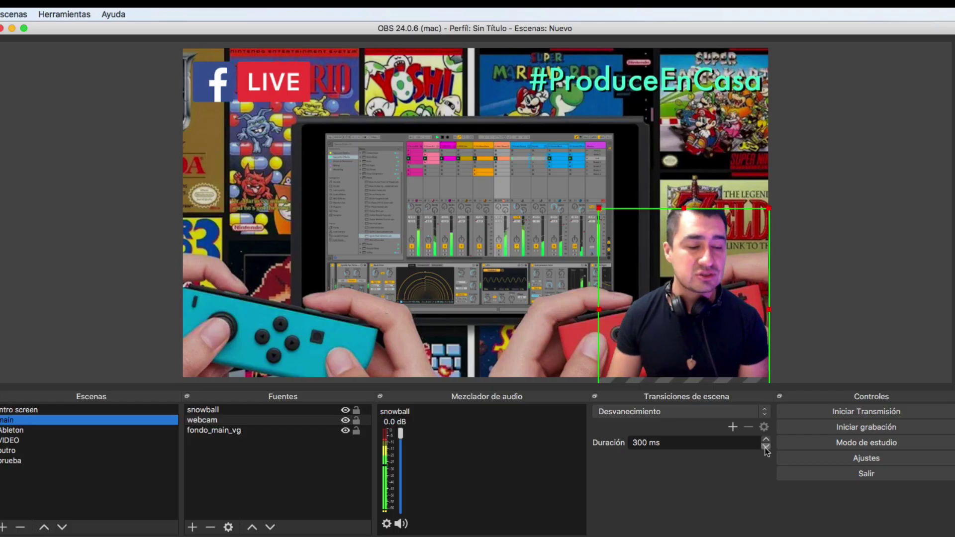
# - Open the settings and examine the output options, the base and output video resolutions and the frame rate
pyautogui.click(894, 458)
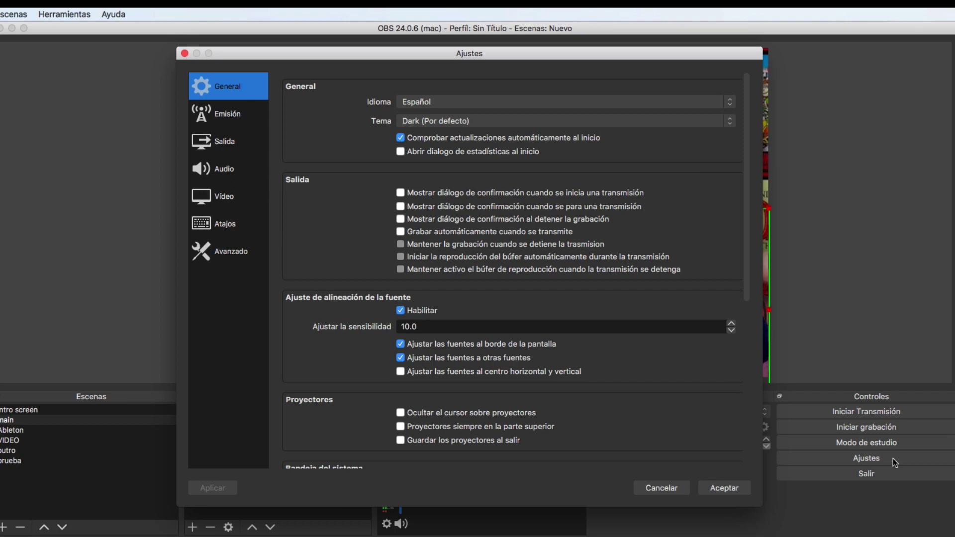
pyautogui.click(224, 141)
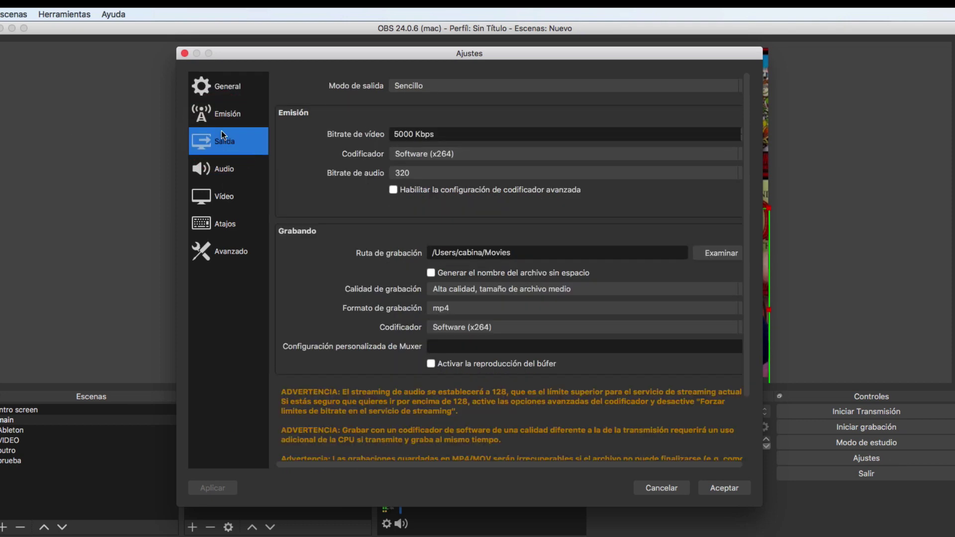
pyautogui.click(224, 196)
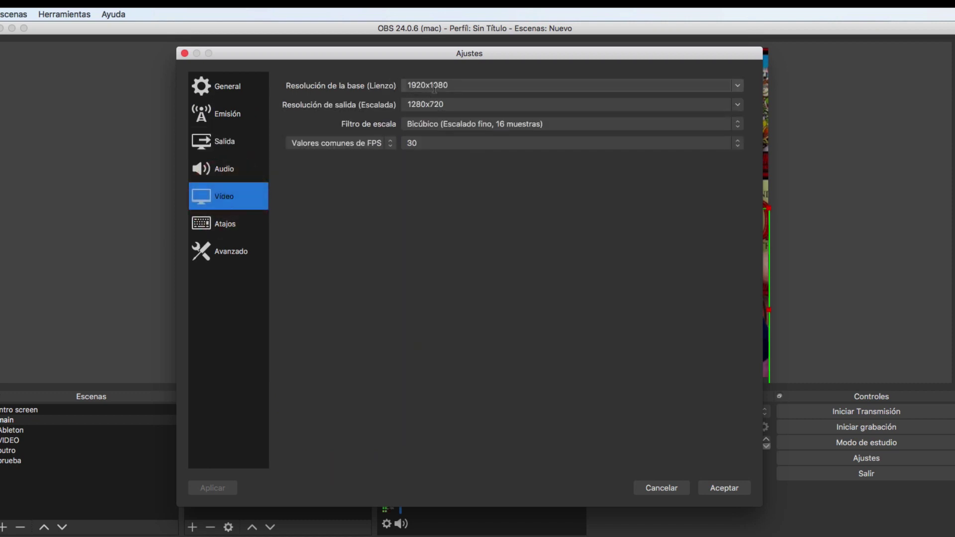
pyautogui.click(418, 110)
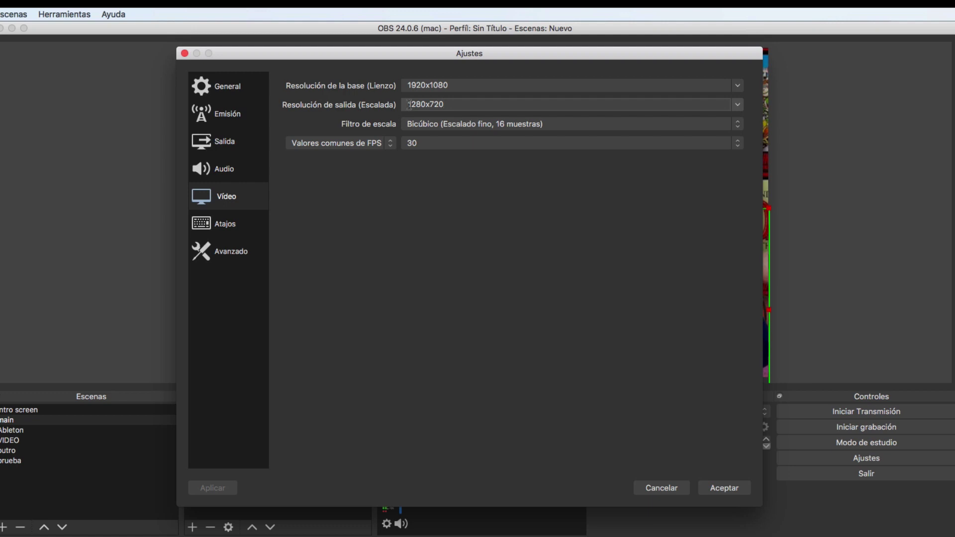
pyautogui.click(447, 110)
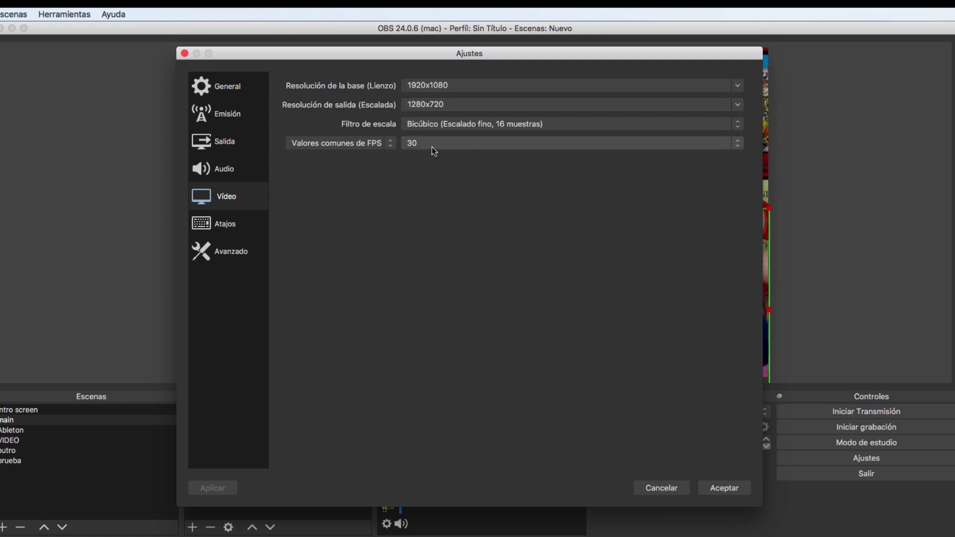
# - Review the video and audio bitrates and the streaming service settings, and close the settings without changes
pyautogui.click(222, 144)
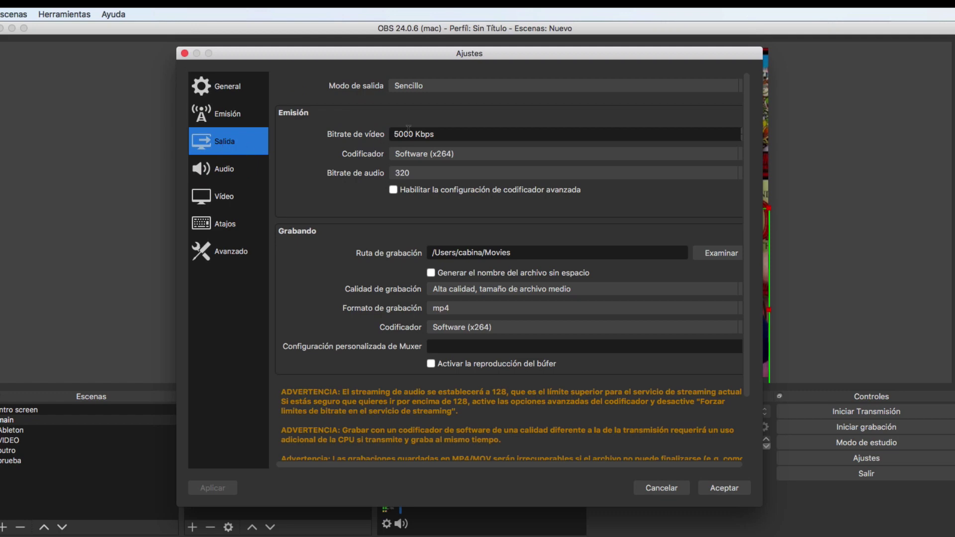
pyautogui.click(421, 174)
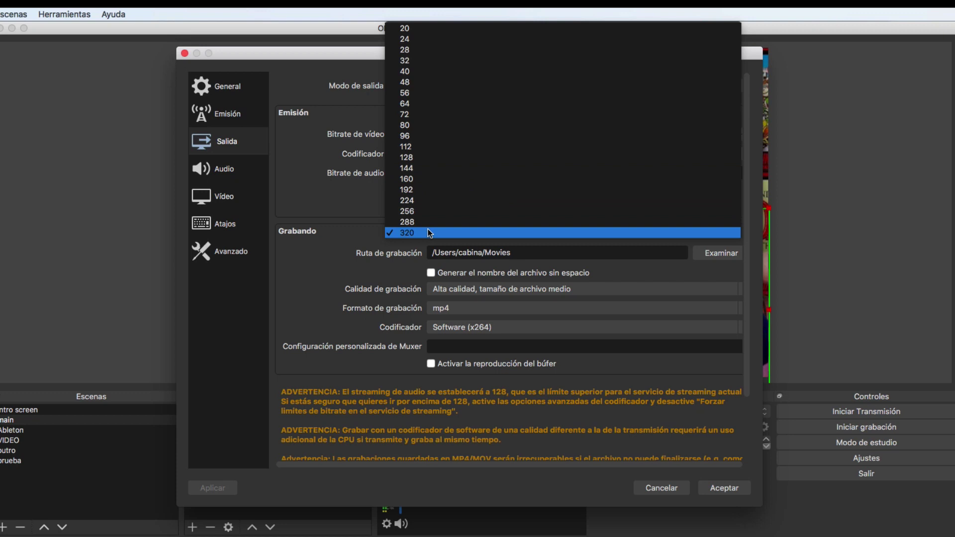
pyautogui.click(326, 198)
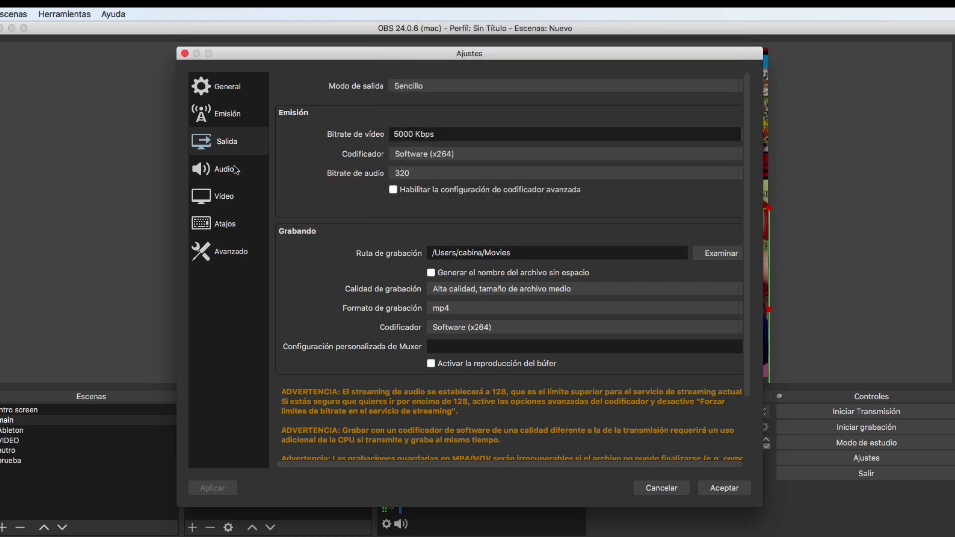
pyautogui.click(223, 119)
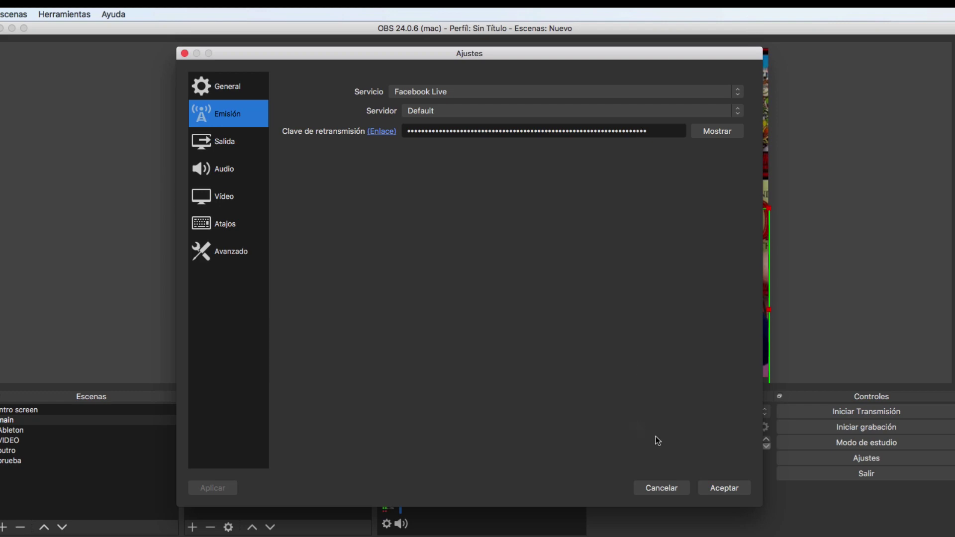
pyautogui.click(661, 488)
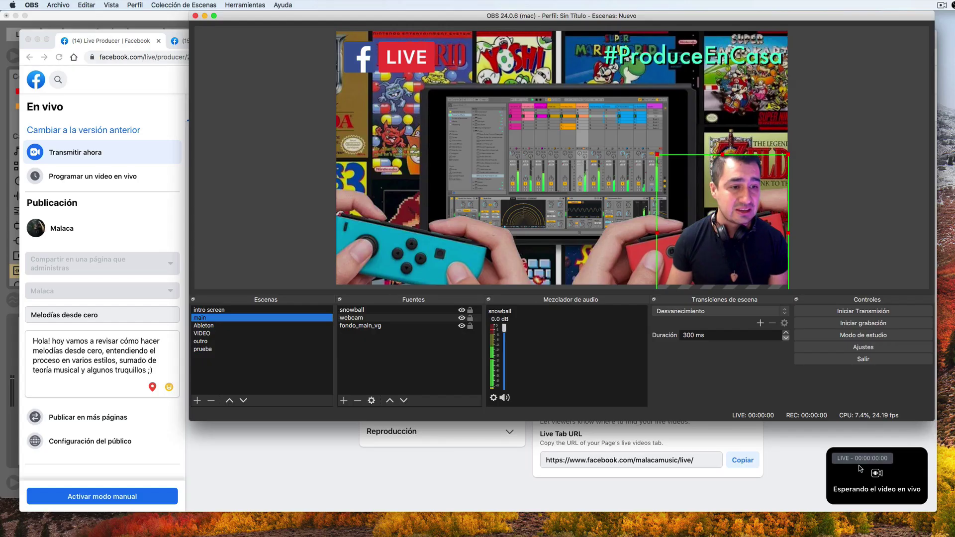
# - Start a test stream of the main scene to Facebook Live and stop the transmission
pyautogui.click(847, 313)
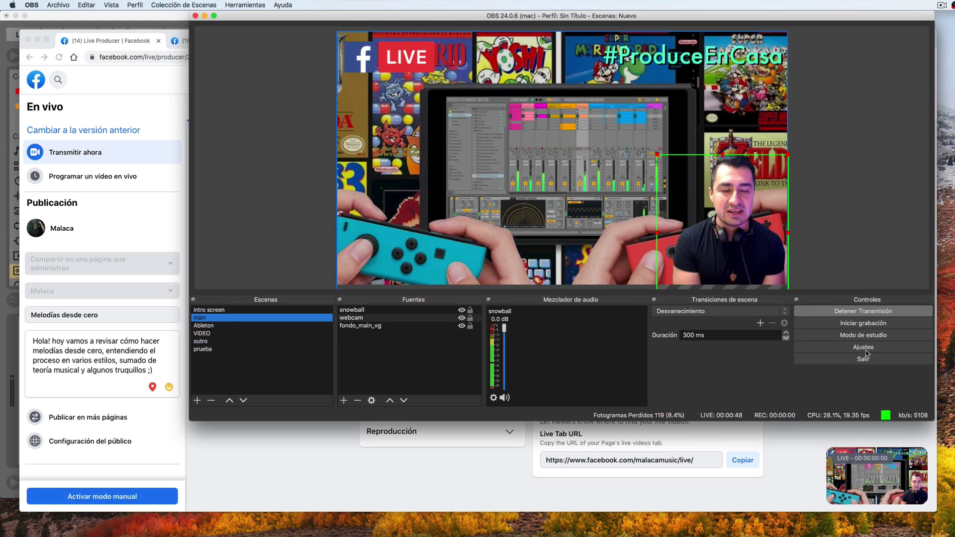
pyautogui.click(857, 311)
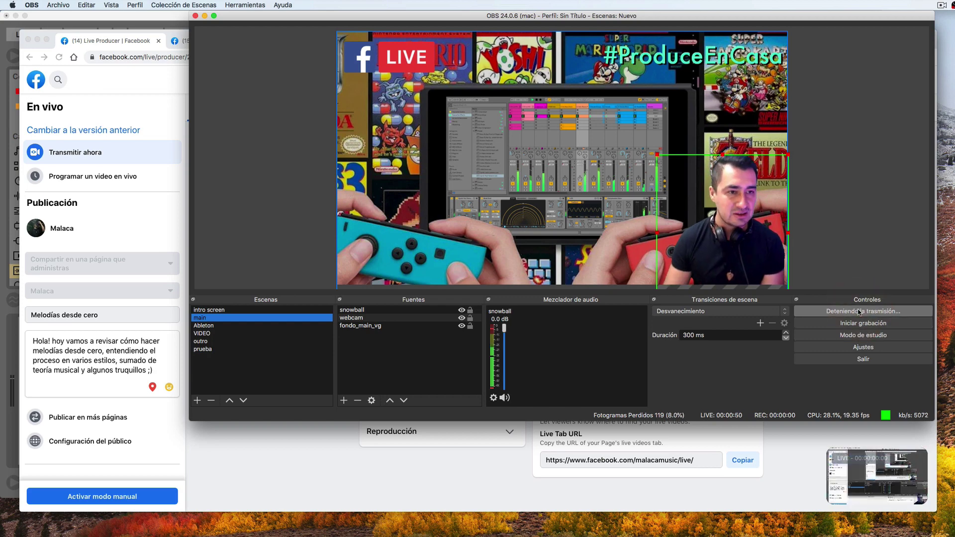